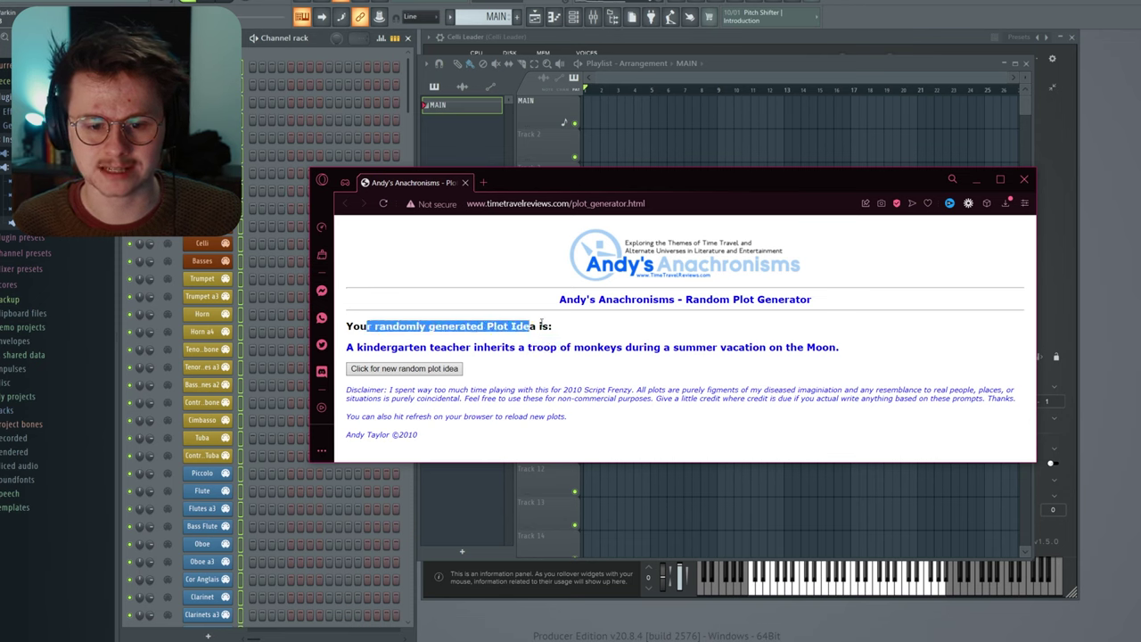
- Select, then deselect, the plot sentence about a kindergarten teacher with monkeys on the Moon
triple_click(348, 349)
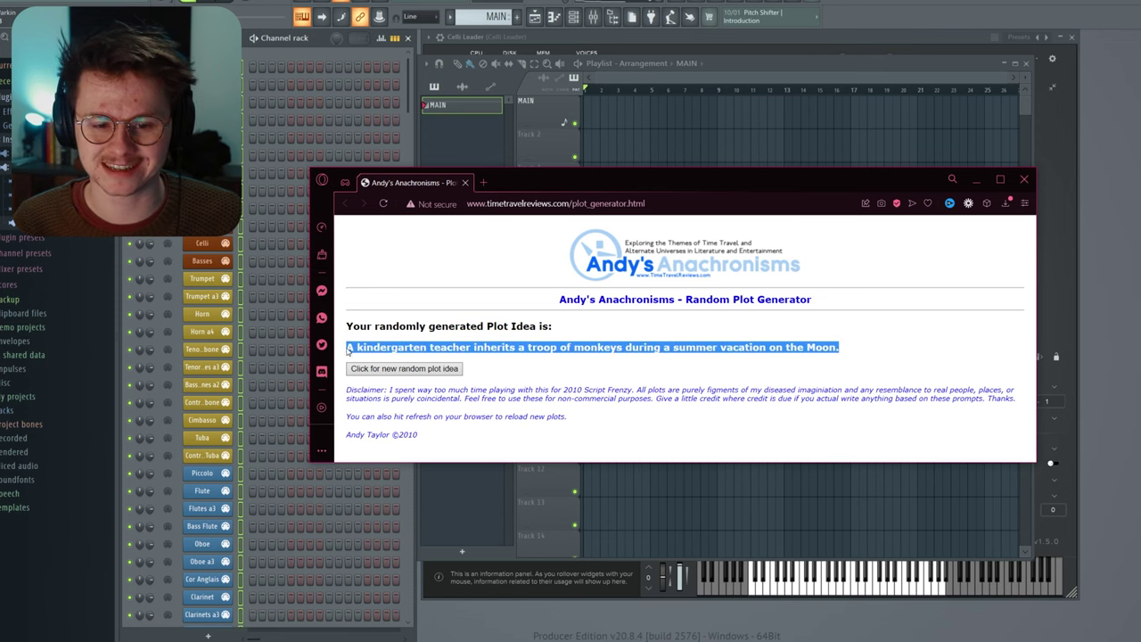
click(845, 385)
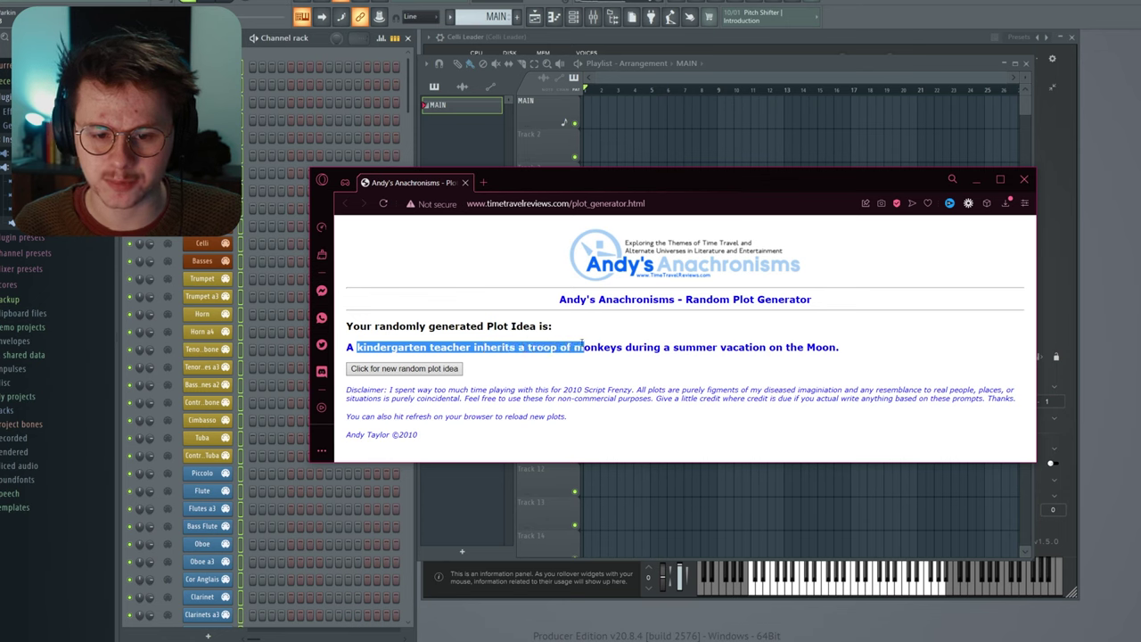
click(809, 346)
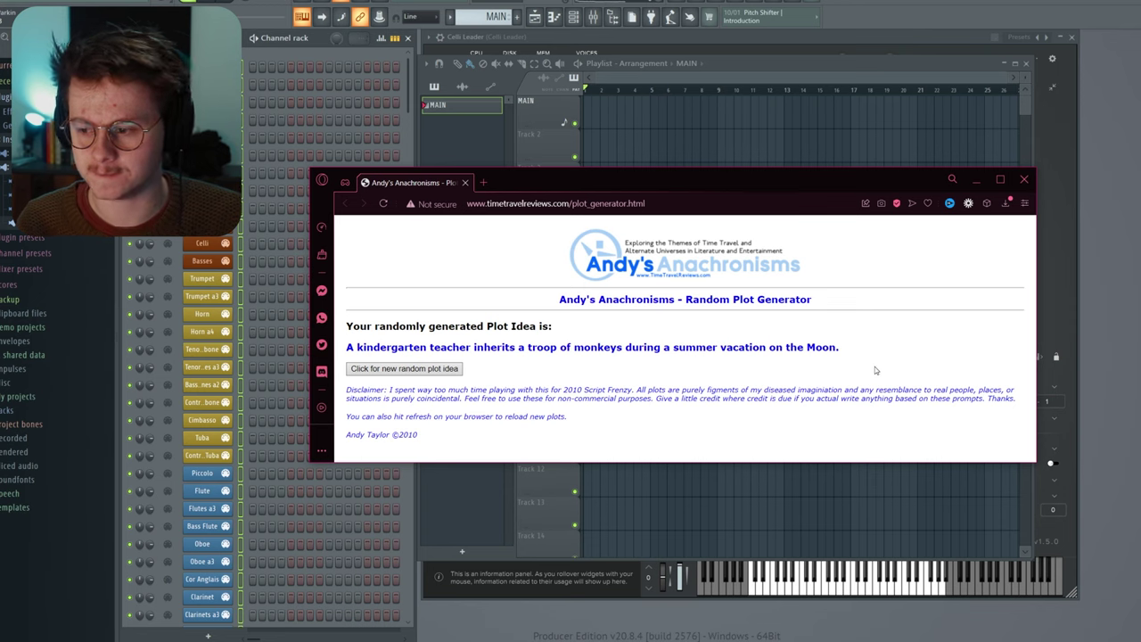
- Inspect the Violas Leader and Spitfire Media Toolkit instrument windows, then collapse the Media Toolkit
click(861, 64)
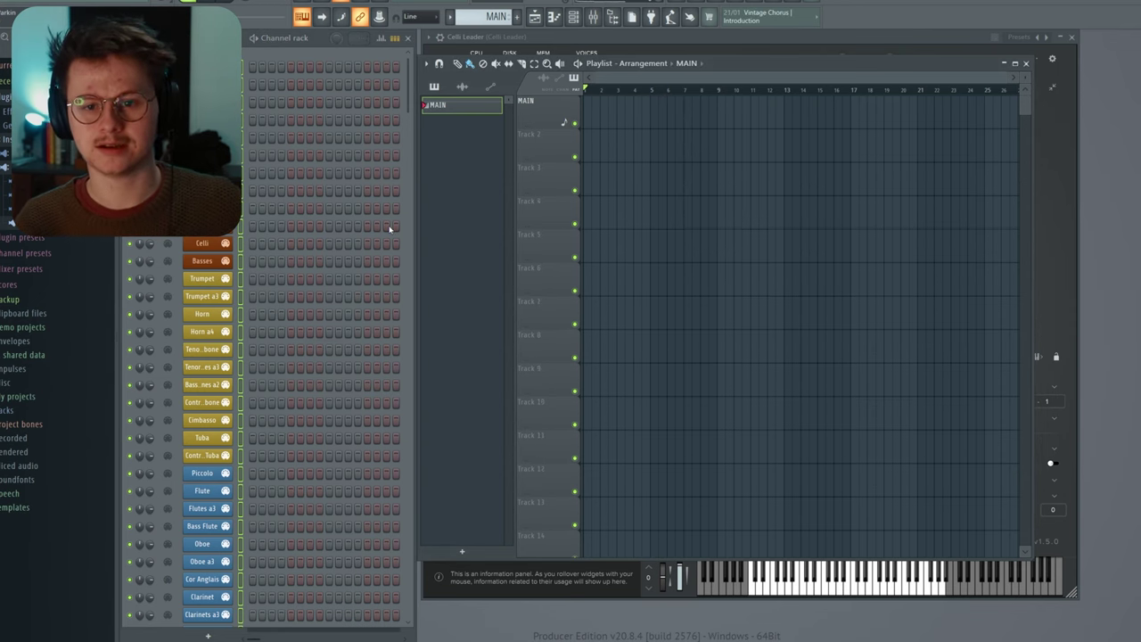
click(207, 67)
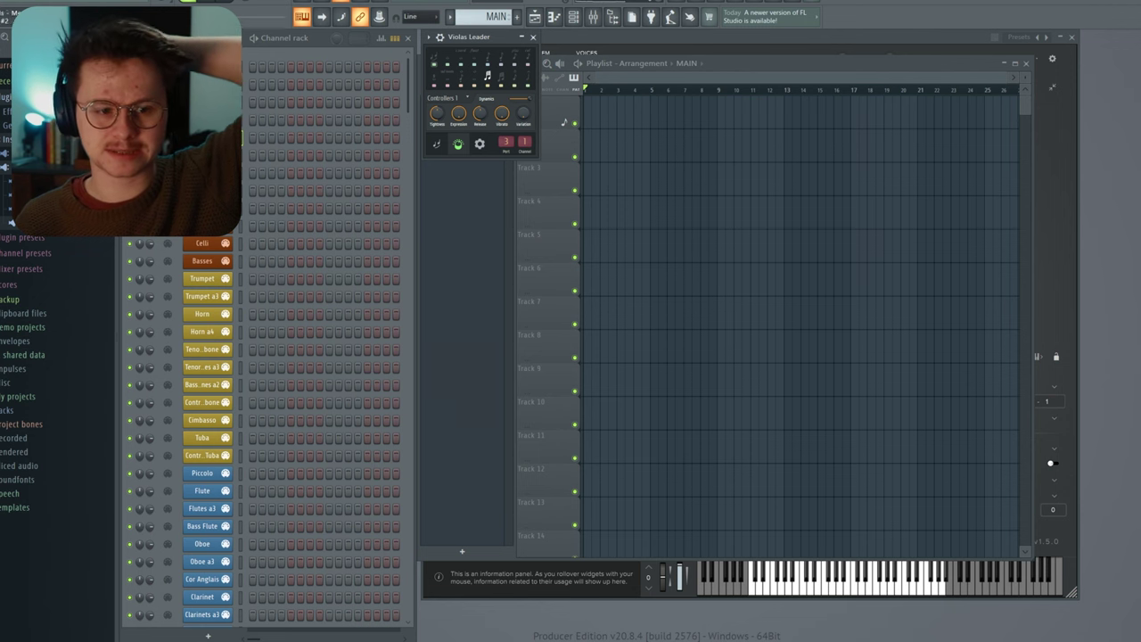
click(203, 207)
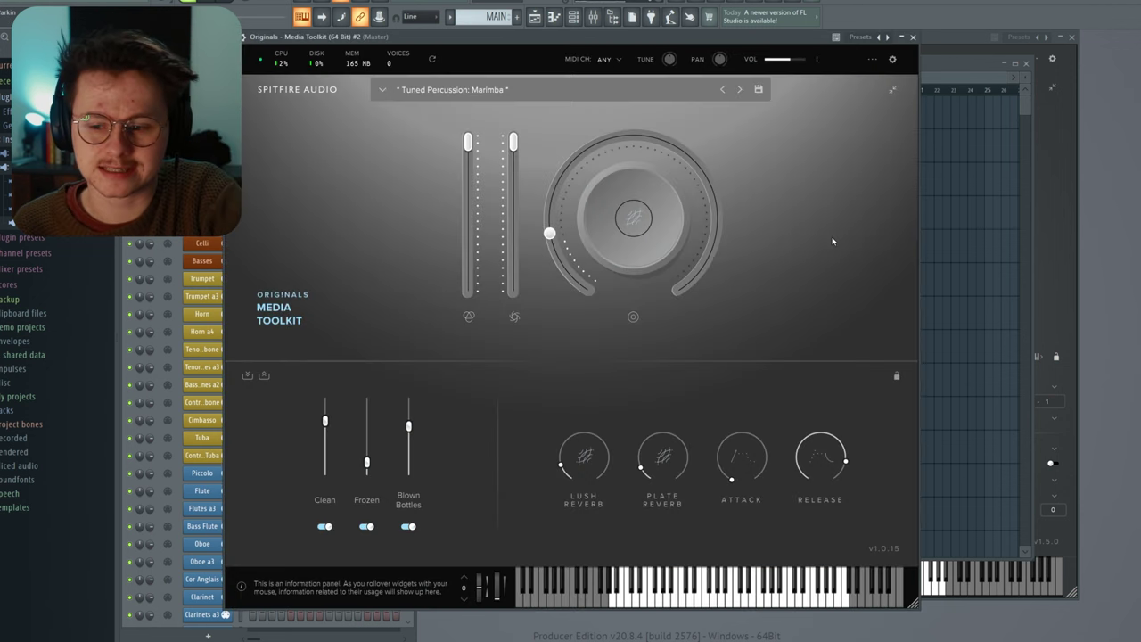
click(902, 37)
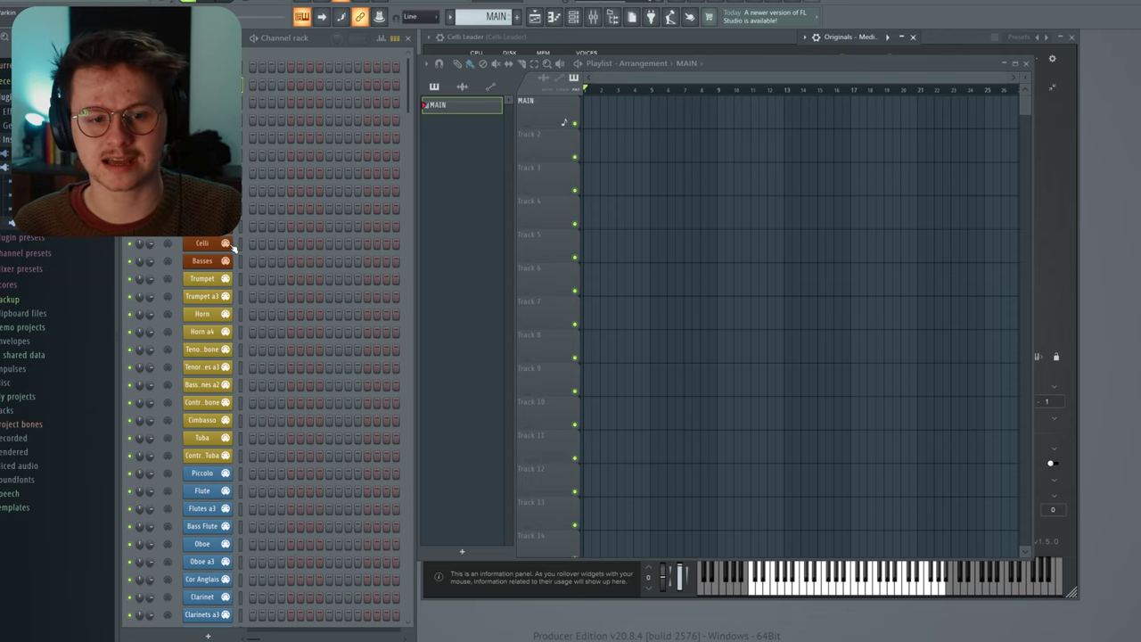
- Open the Celli part, then write a bass note and set the Basses to Long CS articulation
right_click(229, 243)
click(267, 244)
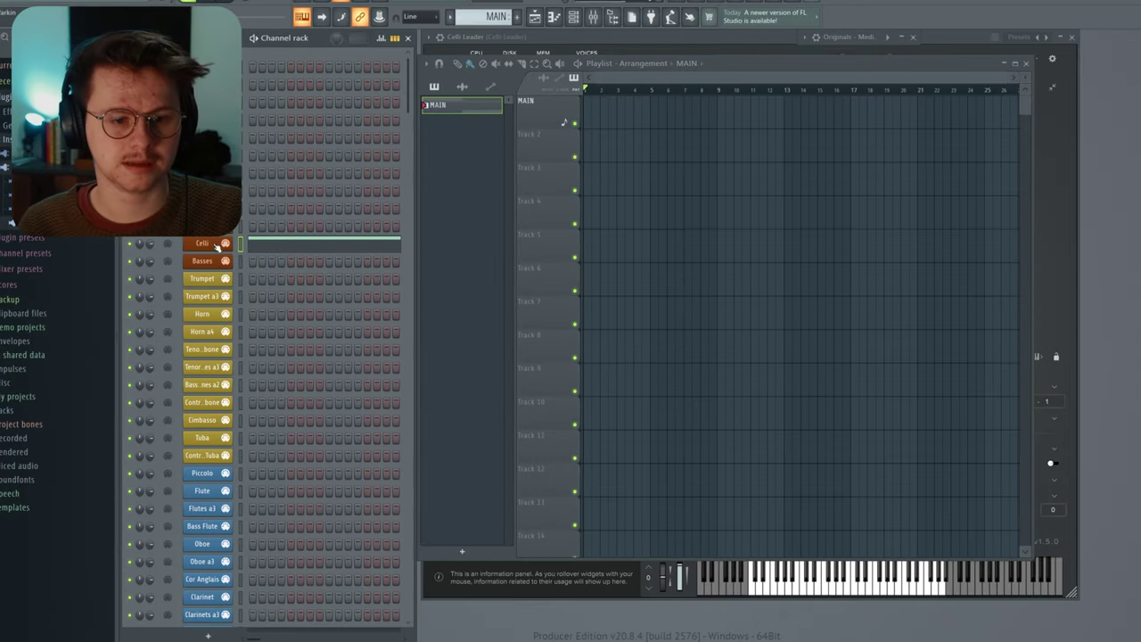
right_click(214, 266)
click(267, 260)
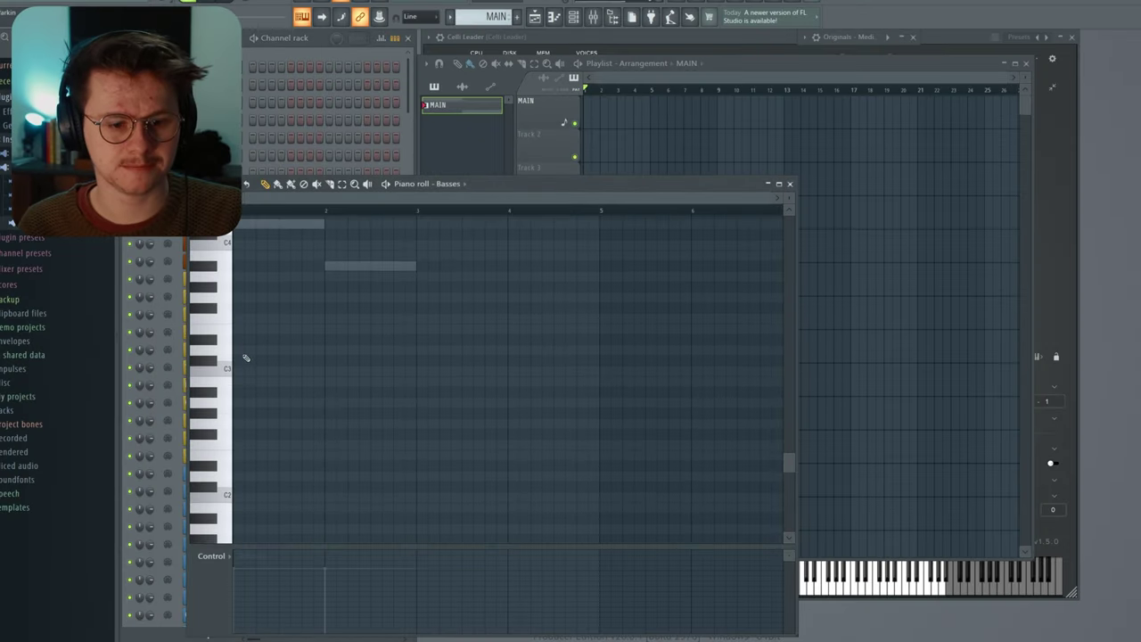
click(246, 350)
click(240, 249)
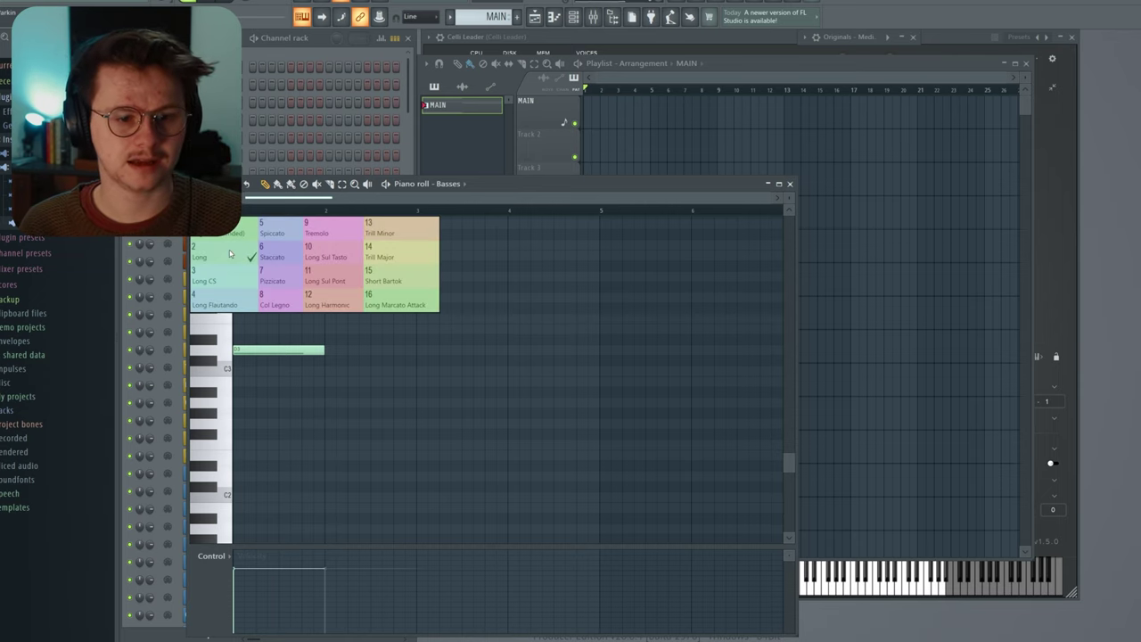
click(230, 254)
right_click(261, 349)
click(241, 268)
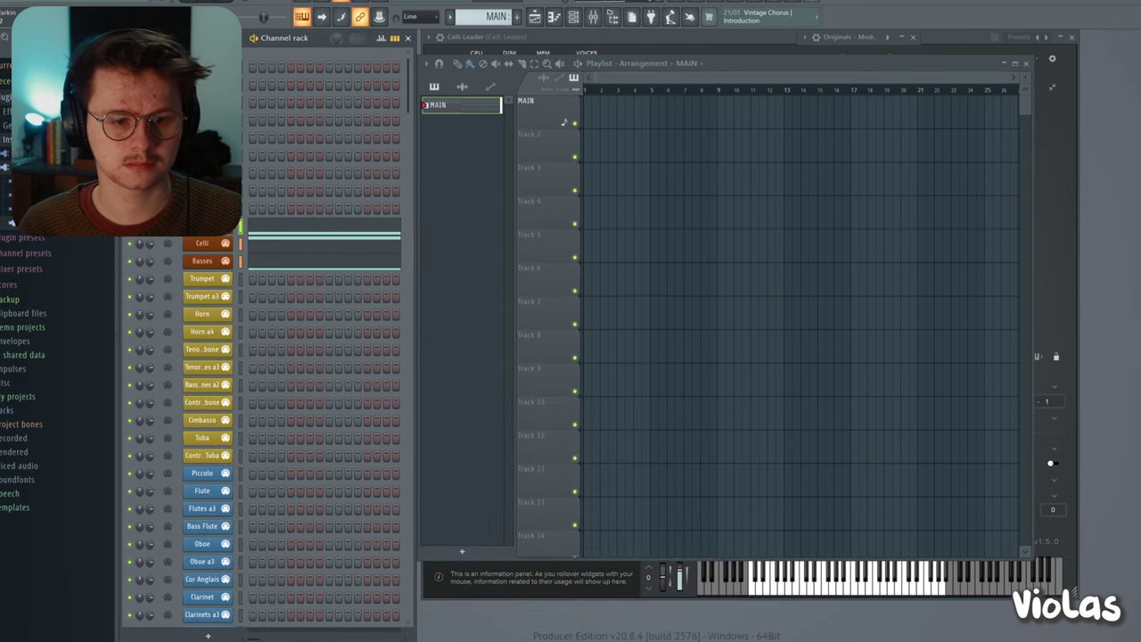
- Open the violins and Trumpet a3 parts and slightly lengthen the A#5 horn note
right_click(233, 202)
click(267, 207)
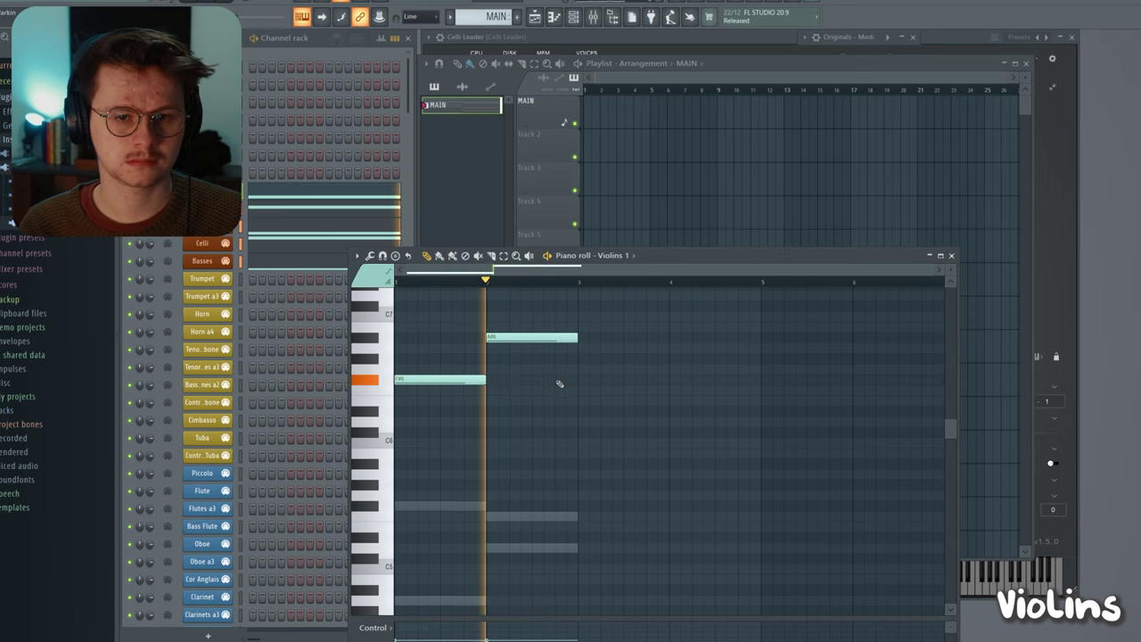
click(201, 296)
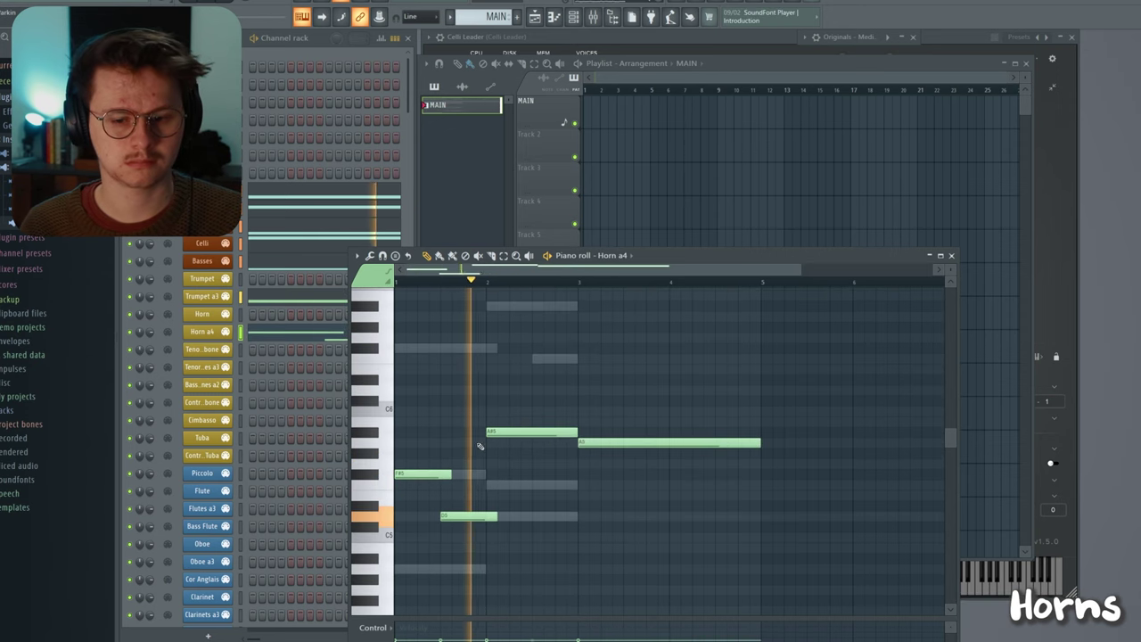
drag(570, 434, 589, 434)
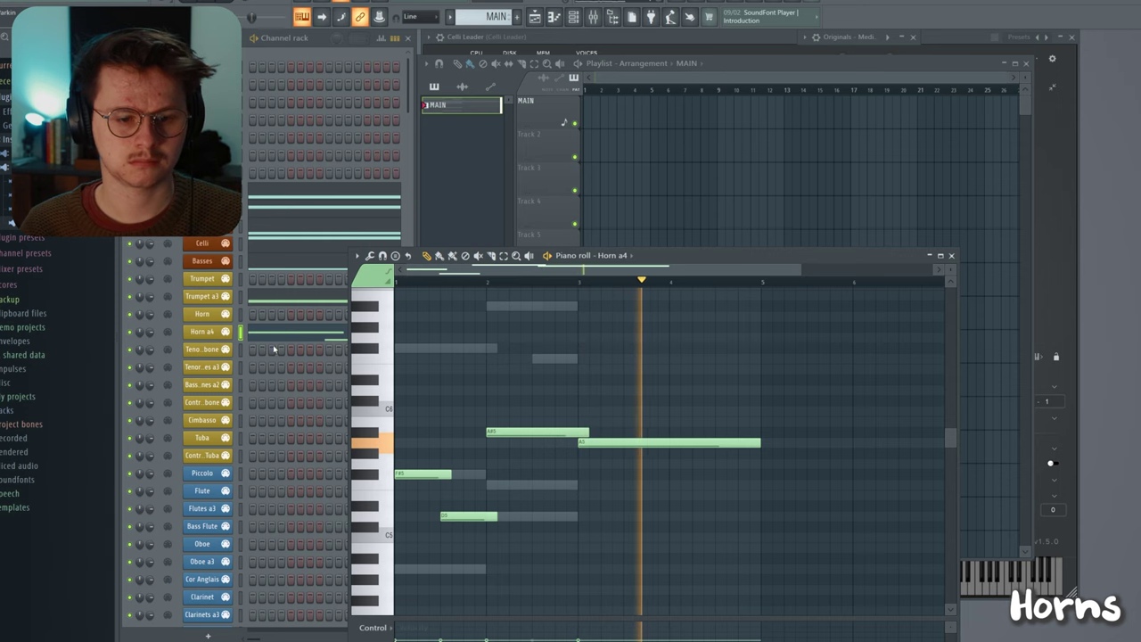
- Set the trombones to the plain Long articulation and move the green note down three semitones
click(219, 387)
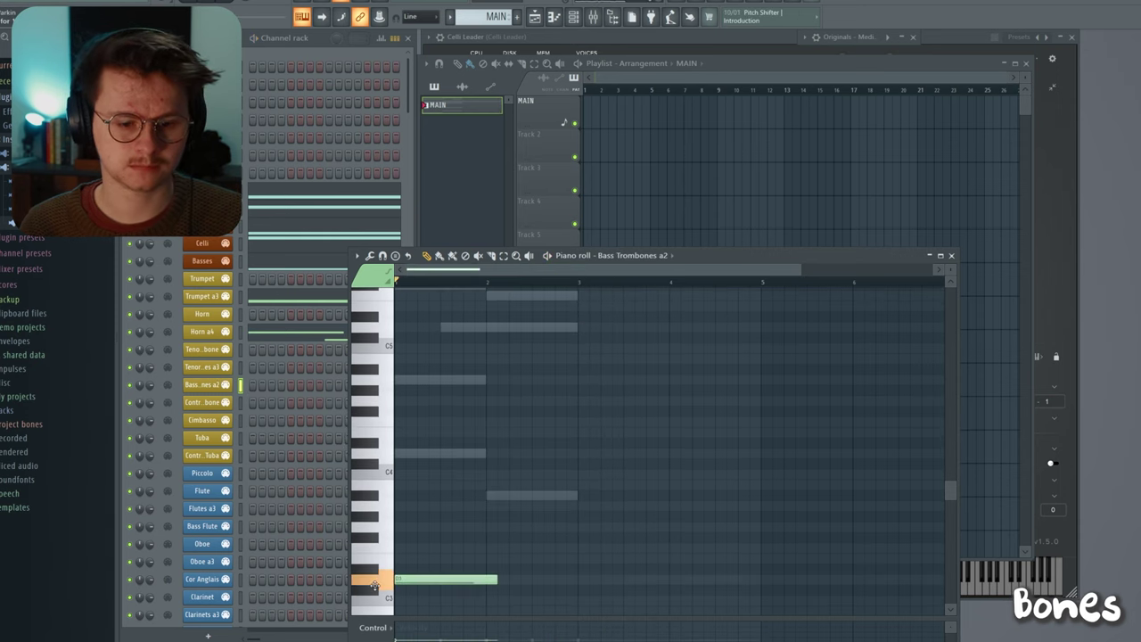
scroll(371, 588, up, 3)
click(372, 273)
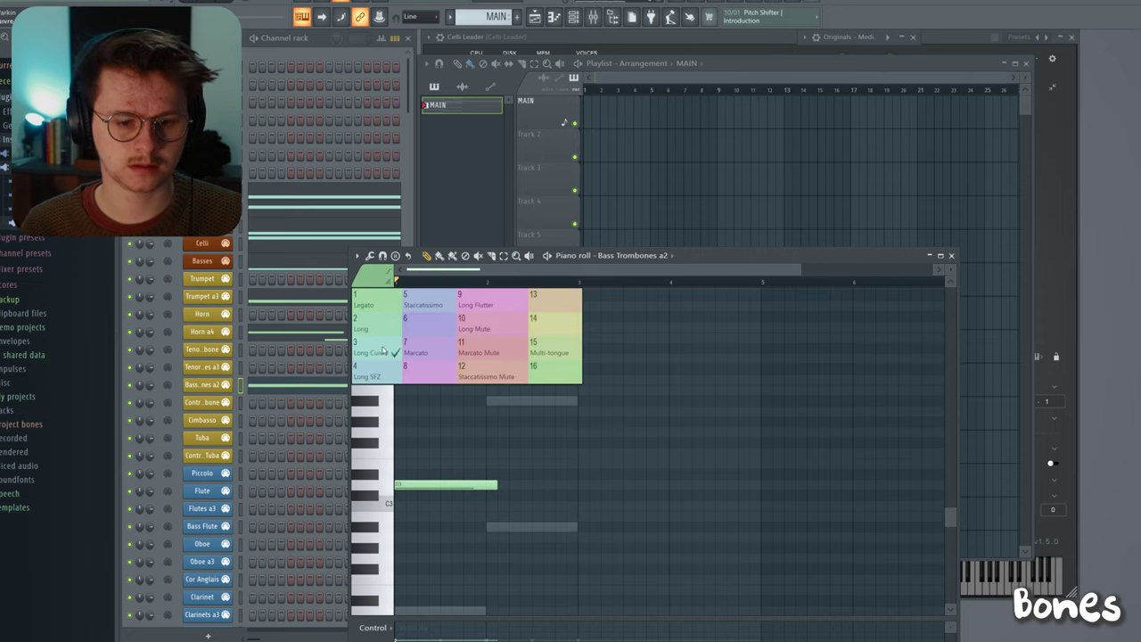
click(384, 350)
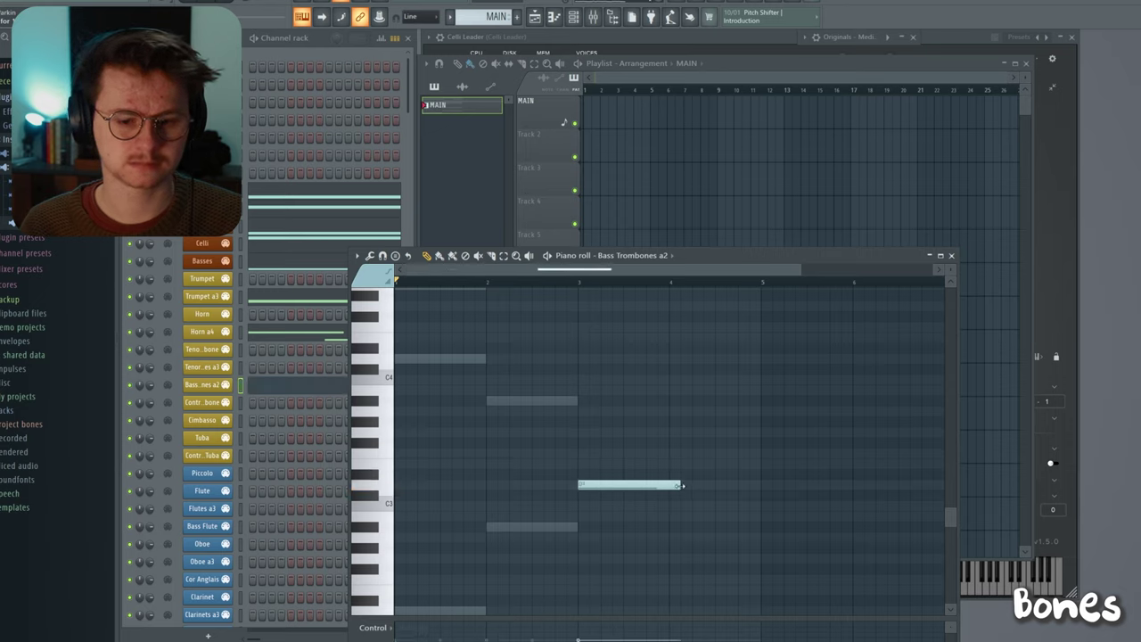
click(371, 274)
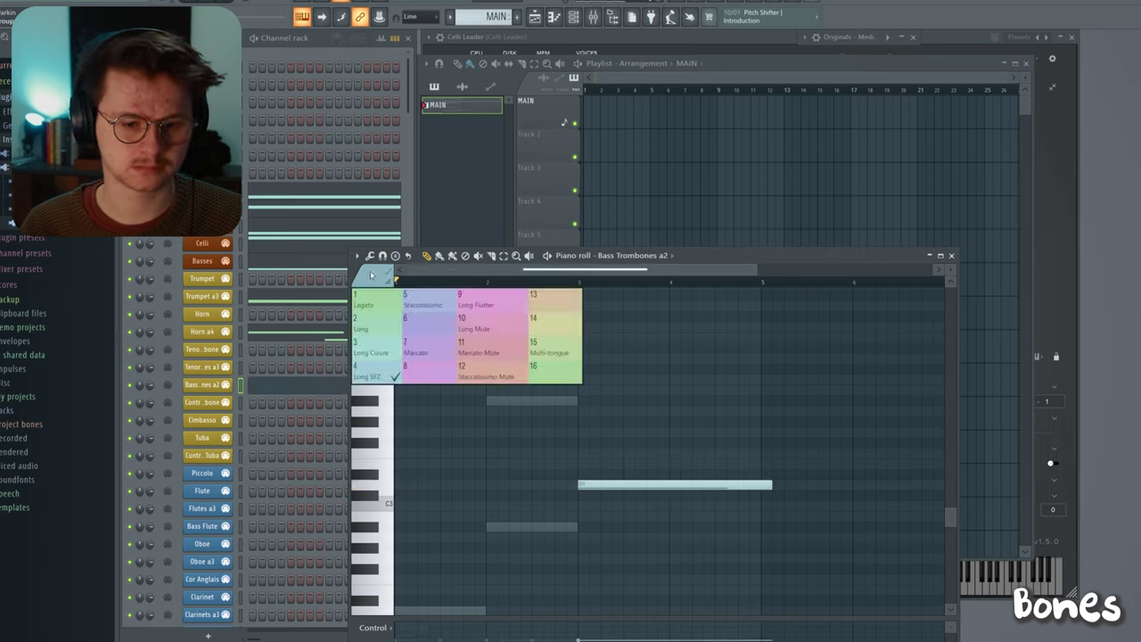
click(366, 329)
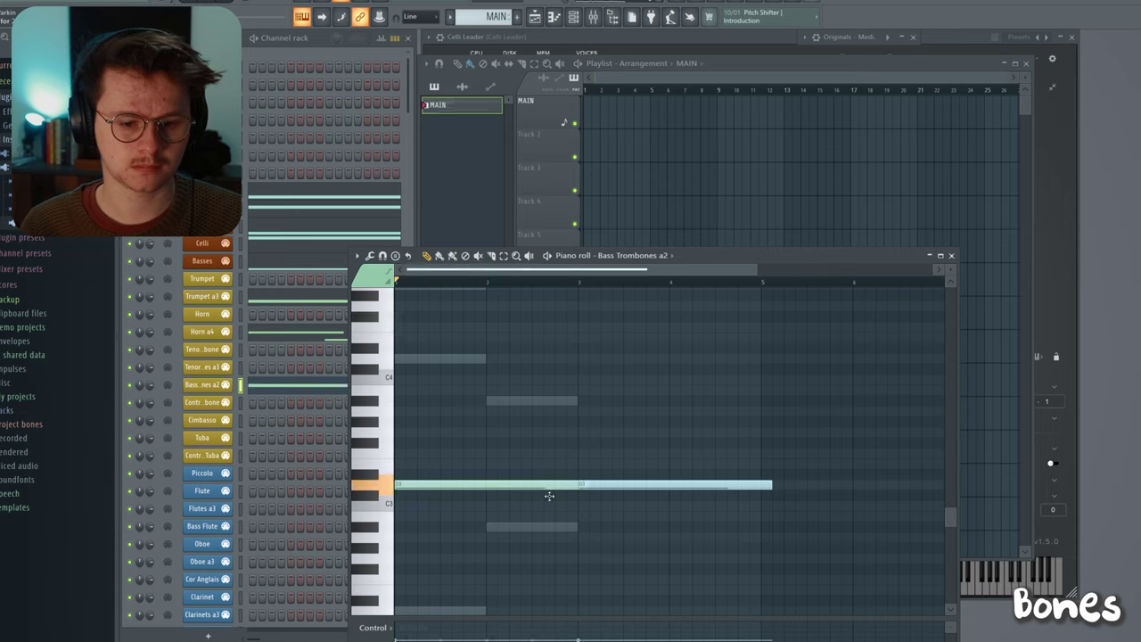
drag(544, 489, 595, 520)
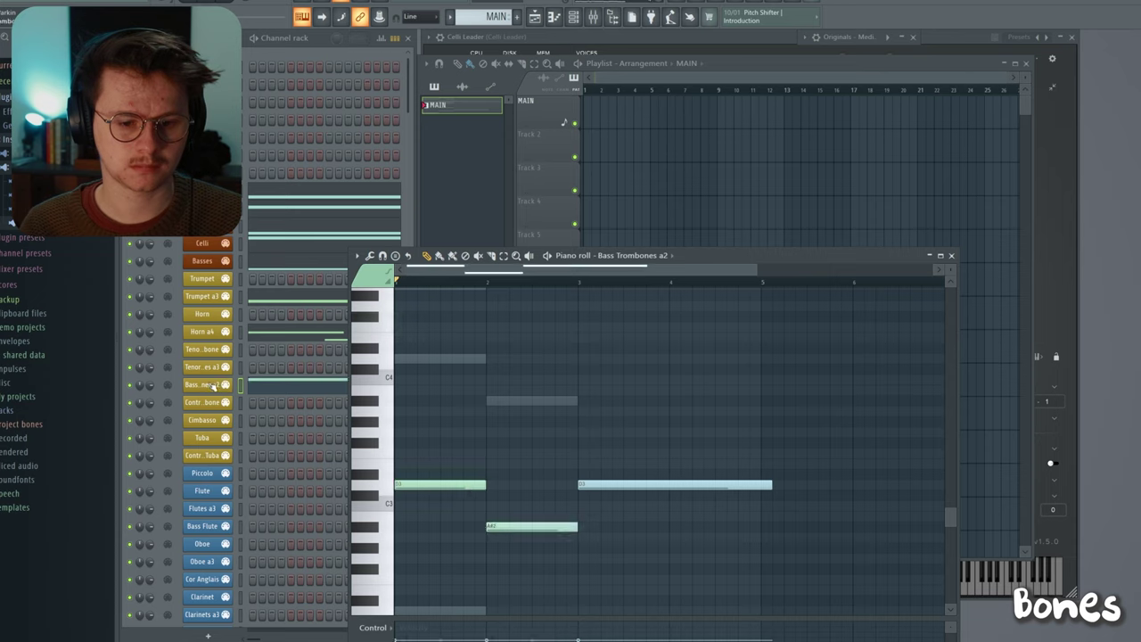
- Audition the Tenor Trombone part while scrolling through the channel list
scroll(434, 435, down, 4)
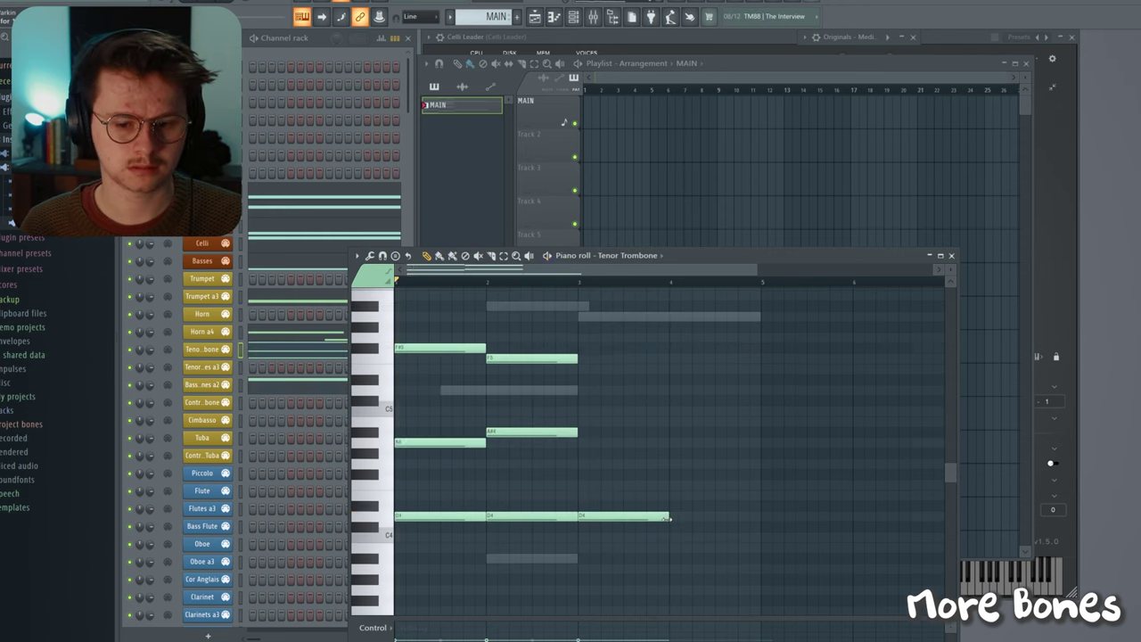
key(space)
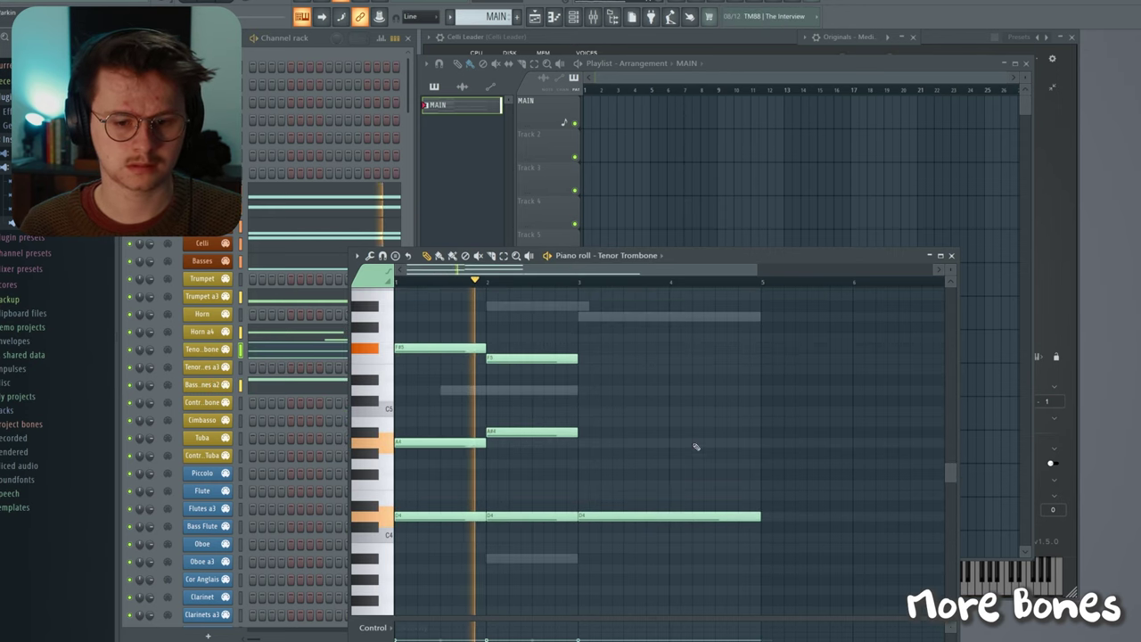
scroll(677, 420, down, 2)
scroll(679, 420, up, 4)
scroll(676, 425, down, 4)
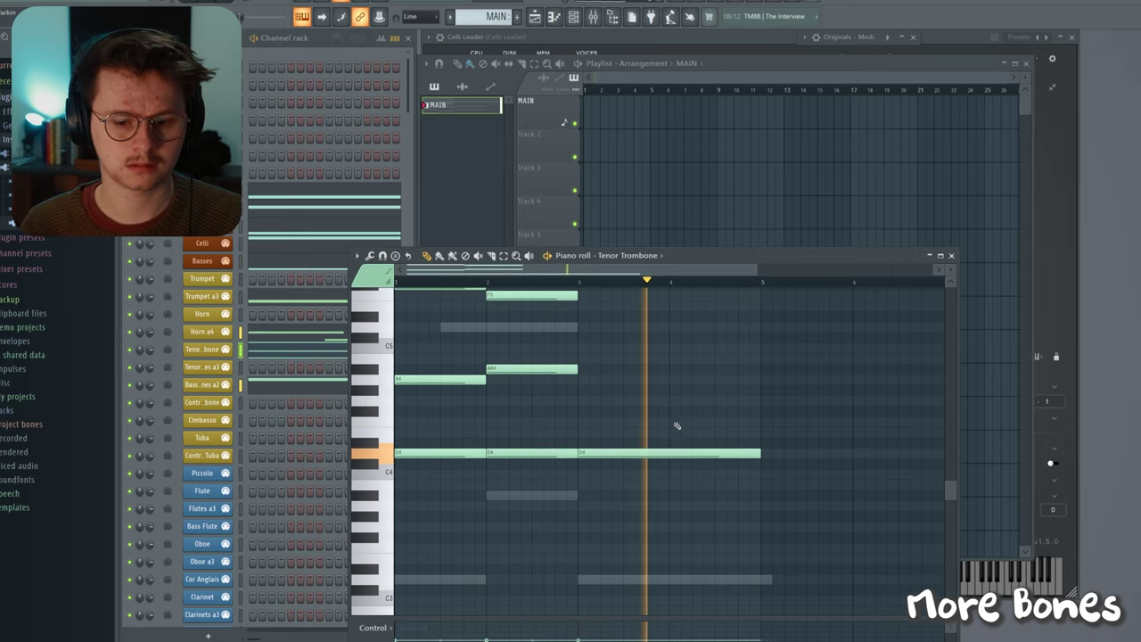
scroll(669, 427, up, 1)
scroll(660, 433, up, 5)
scroll(657, 432, up, 2)
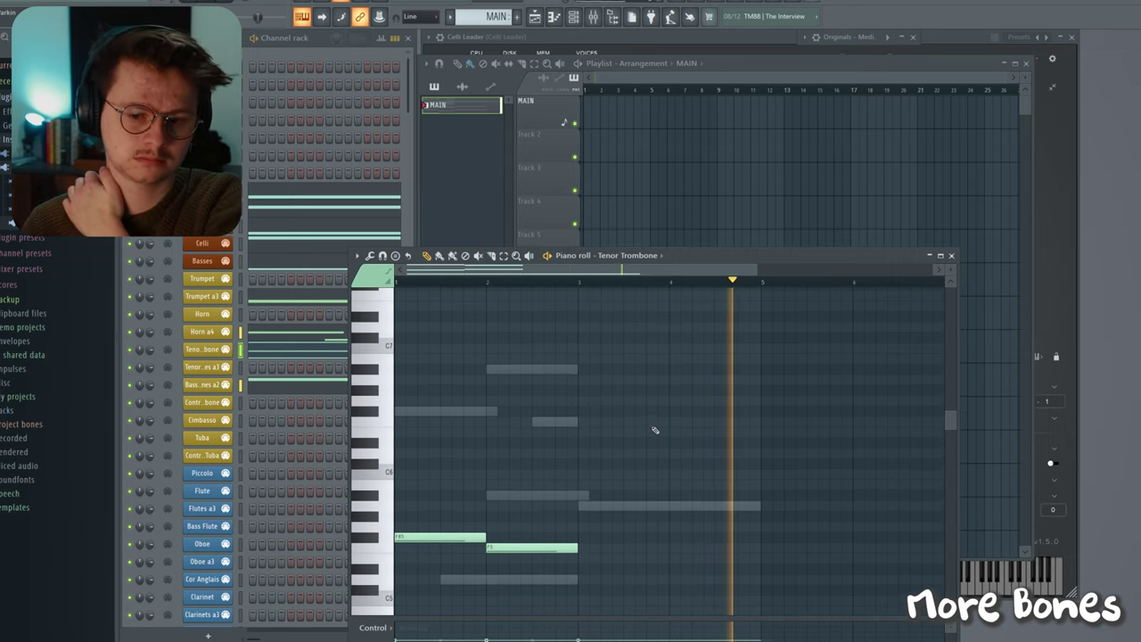
scroll(523, 450, up, 3)
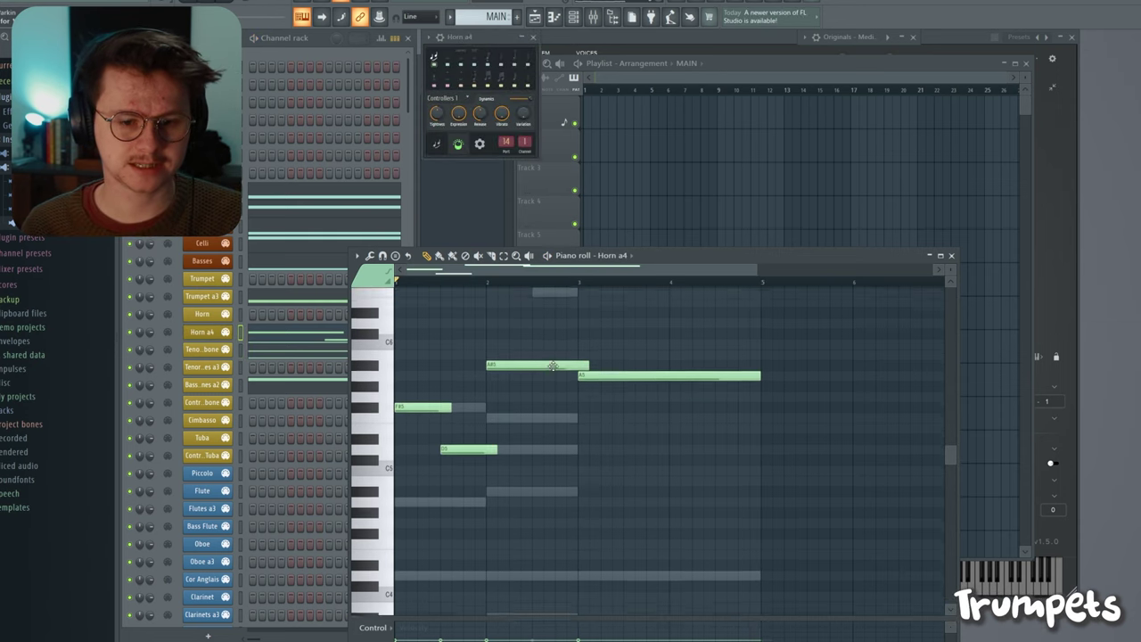
- Replace the Trumpet a3 notes with the horn line transposed up an octave, and play it
scroll(522, 454, up, 3)
key(ctrl+a)
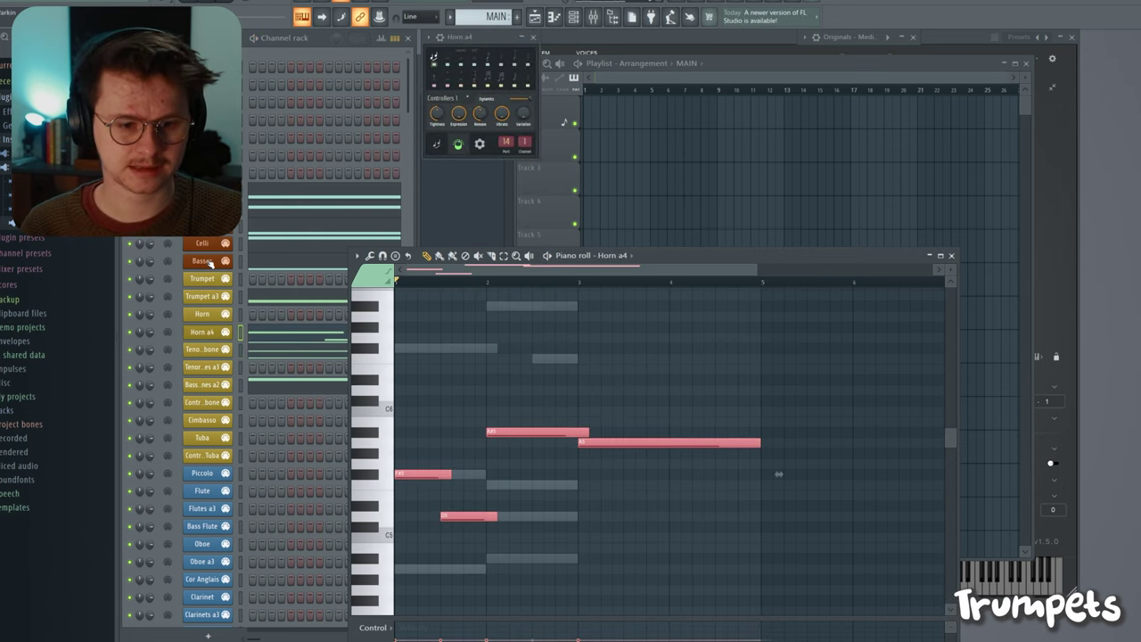
right_click(214, 296)
click(294, 297)
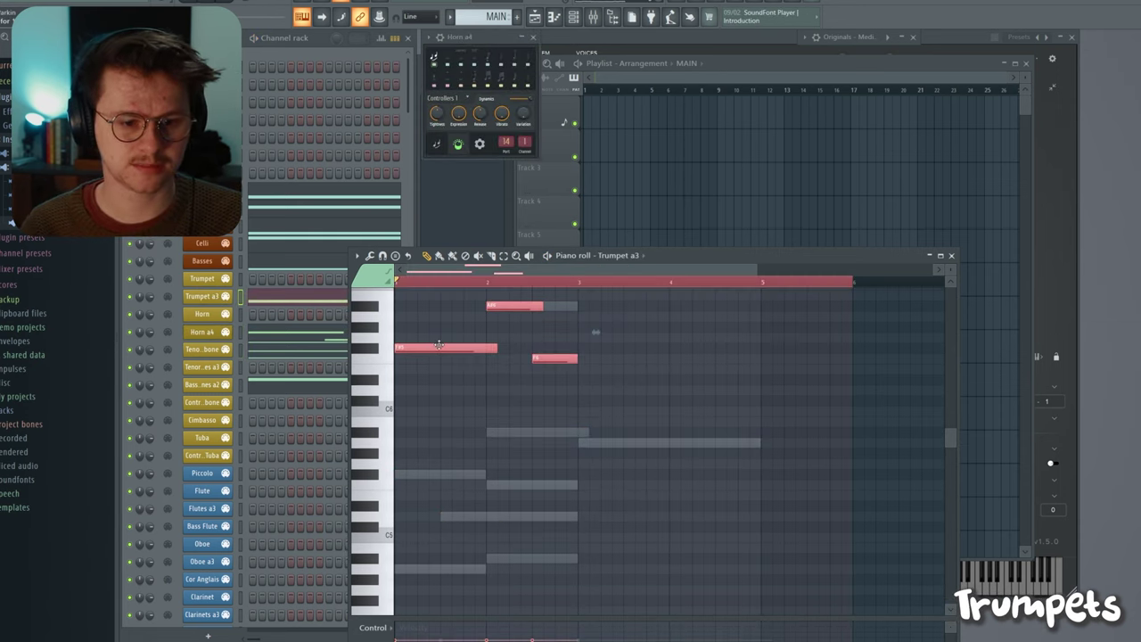
key(Delete)
key(ctrl+v)
key(ctrl+Up)
key(space)
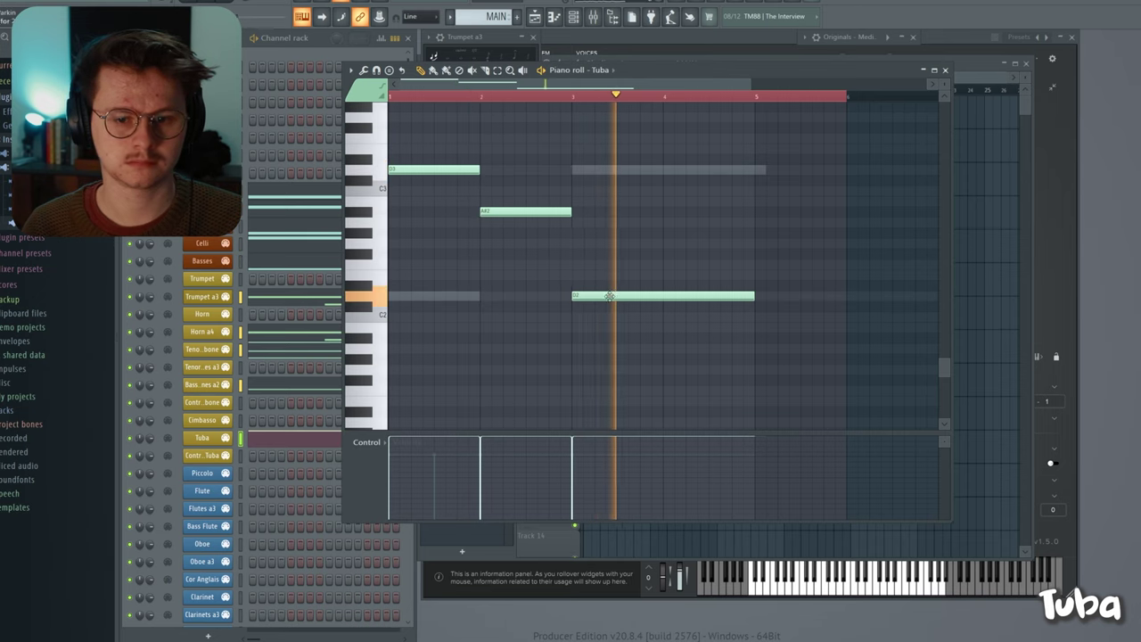
- Stop playback and bring up the Horn and Flutes a3 channel menus
key(space)
scroll(172, 460, down, 3)
scroll(205, 464, down, 3)
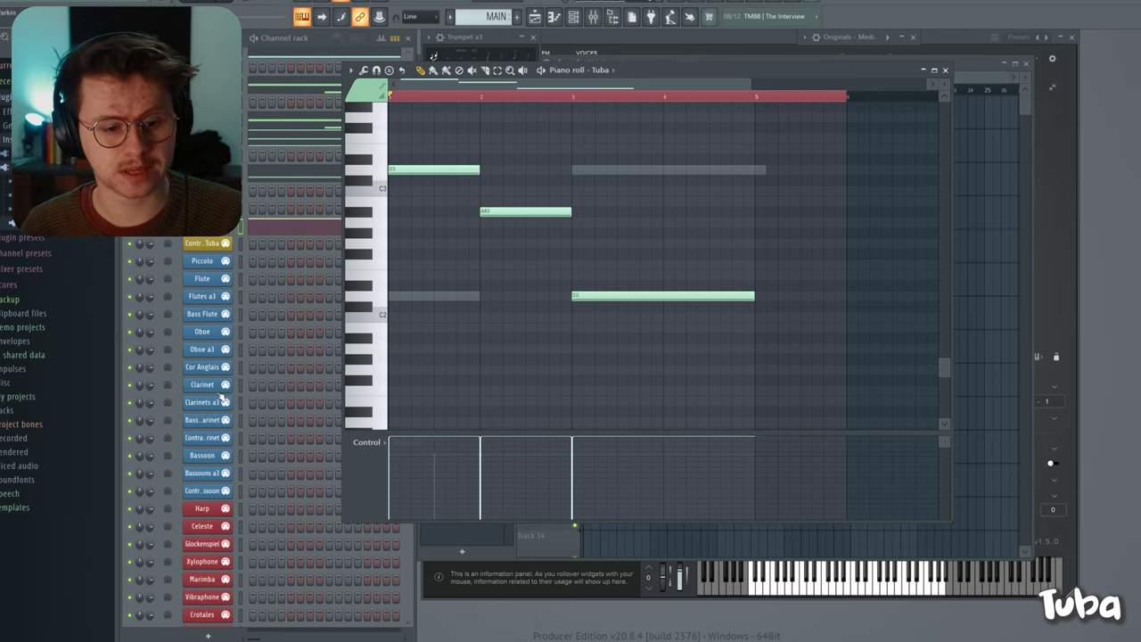
scroll(214, 294, up, 4)
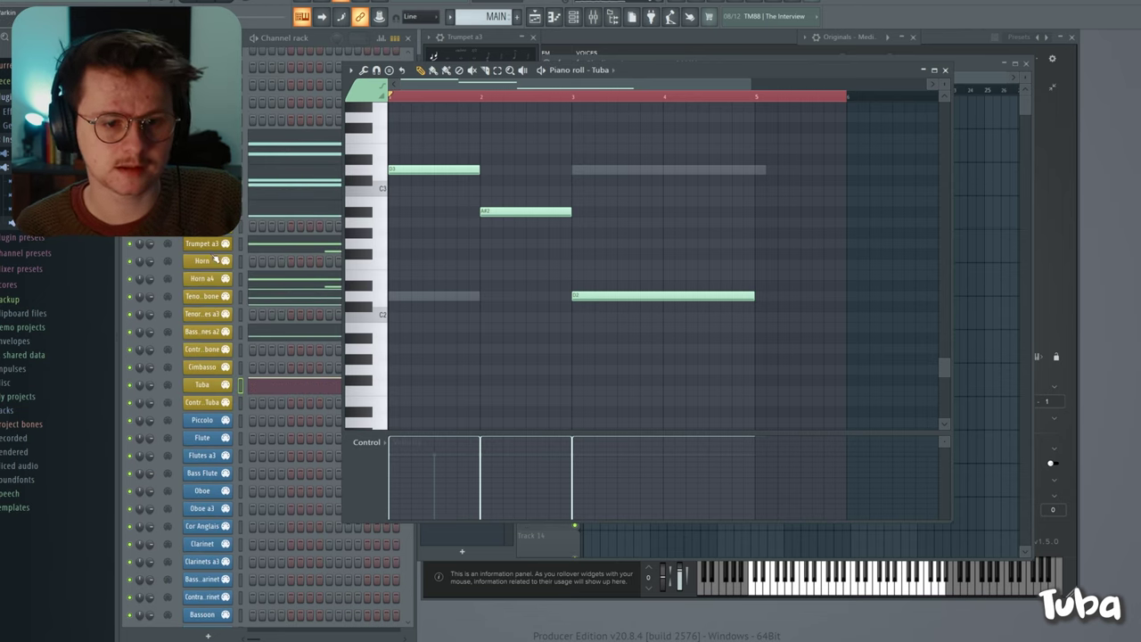
right_click(215, 259)
scroll(222, 392, down, 1)
right_click(228, 411)
- Copy the Flutes a3 notes into the Piccolo part and play it back
click(374, 413)
right_click(228, 366)
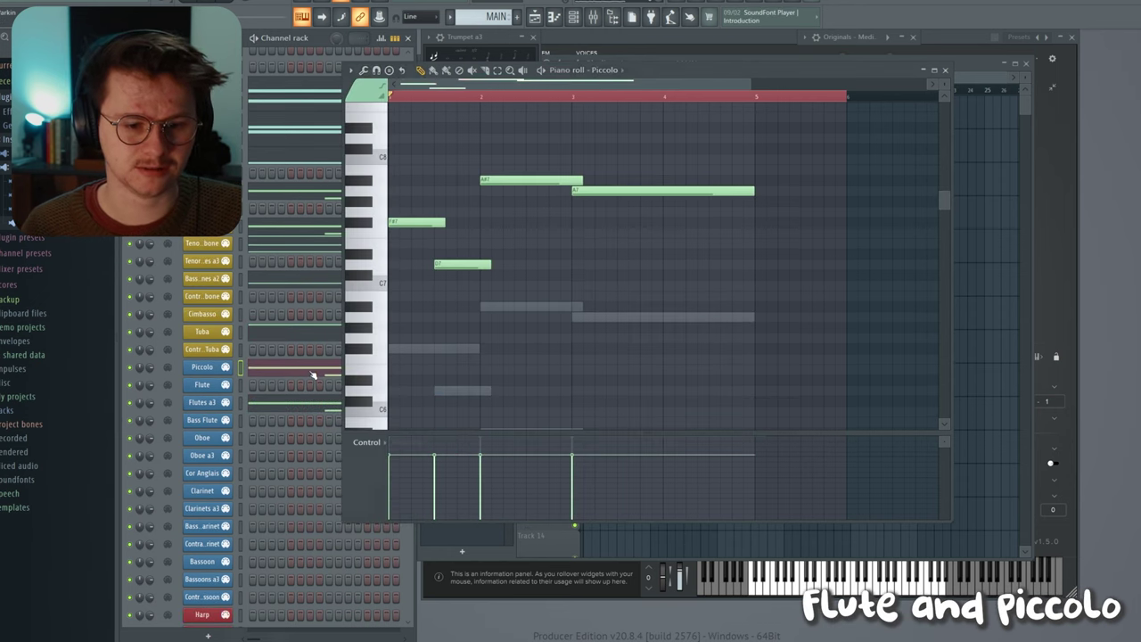
click(312, 375)
key(space)
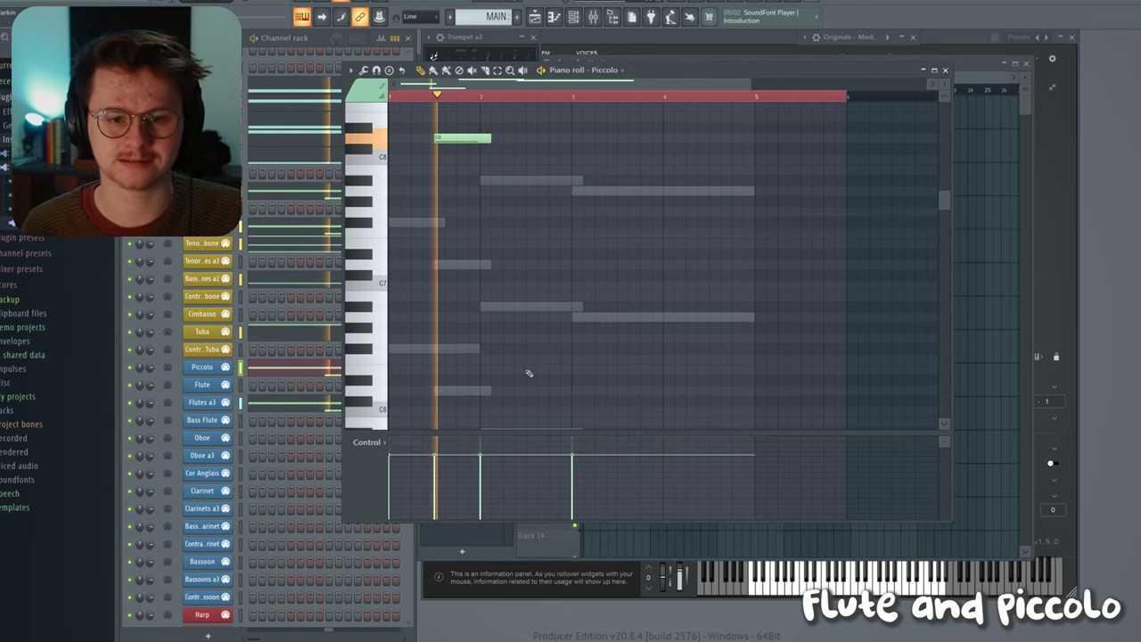
- Lengthen the bassoons' final A4 note and slightly shorten the A#4 note
scroll(628, 317, up, 4)
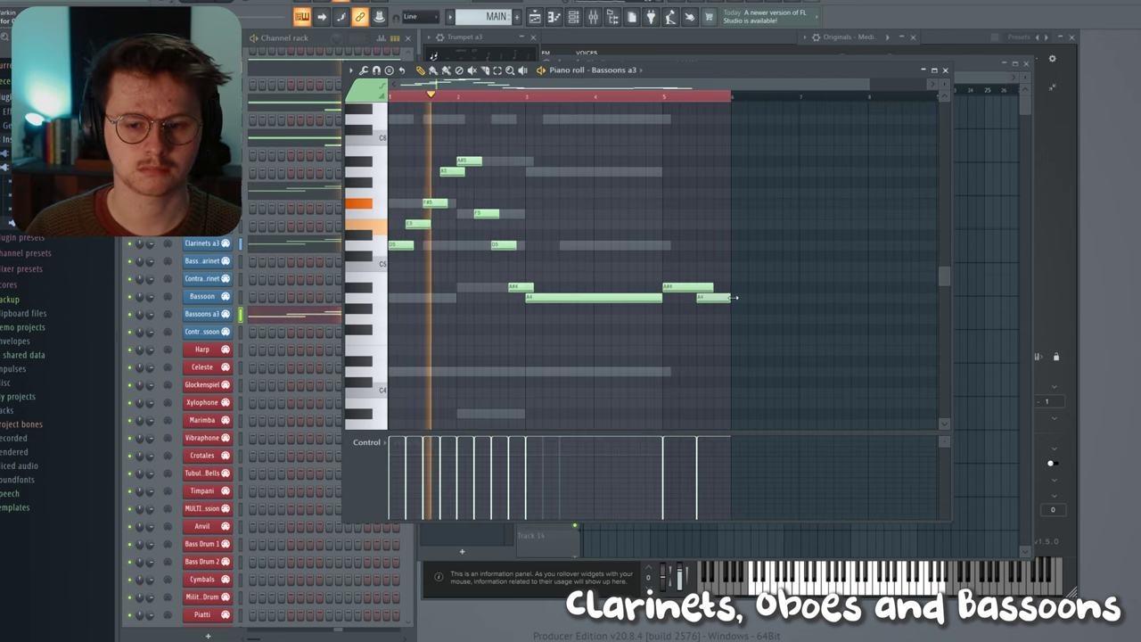
mouse_move(733, 298)
mouse_down()
mouse_move(798, 299)
mouse_move(723, 298)
mouse_up()
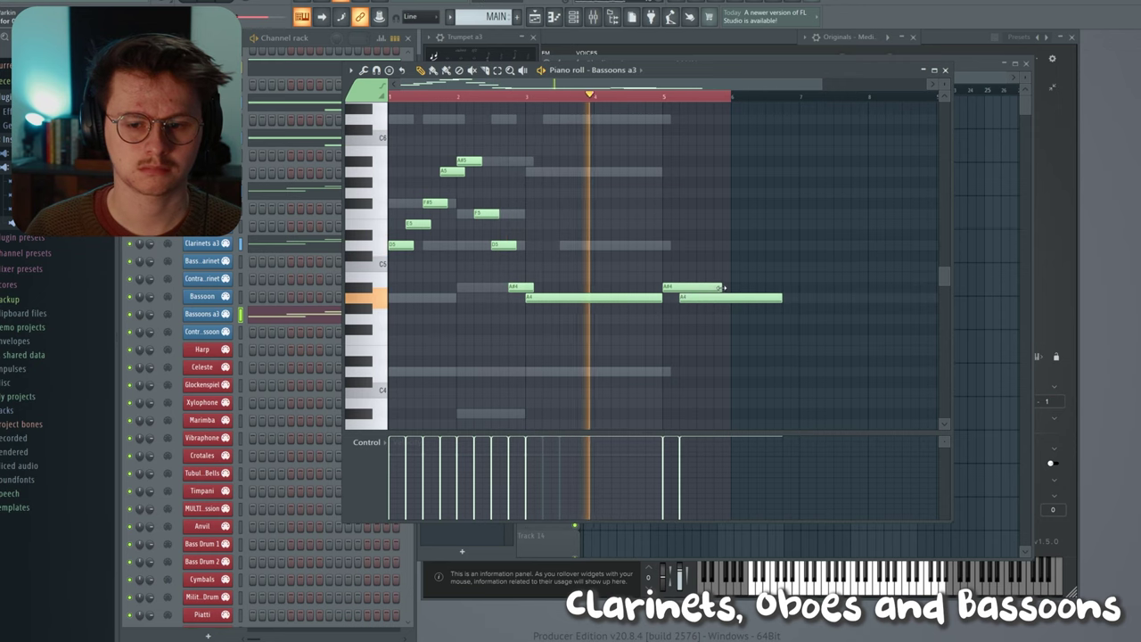
drag(718, 287, 707, 287)
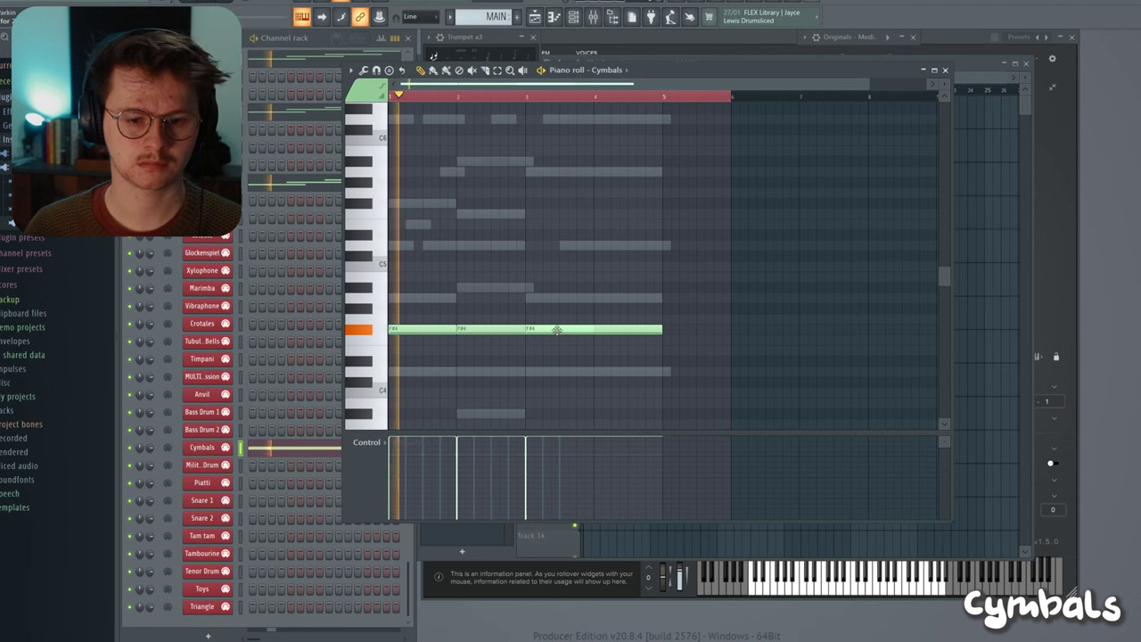
- Shorten the last F#4 cymbal note and choose an articulation for the Triangle part
key(space)
mouse_move(663, 329)
mouse_down()
mouse_move(517, 329)
mouse_move(654, 329)
mouse_up()
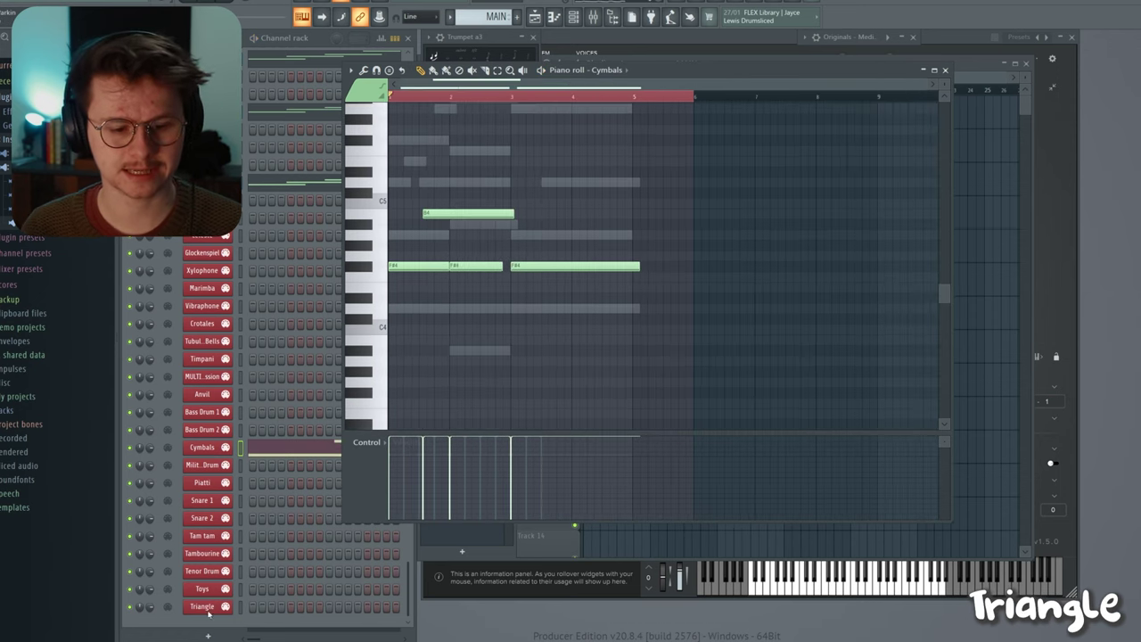
right_click(218, 606)
click(268, 487)
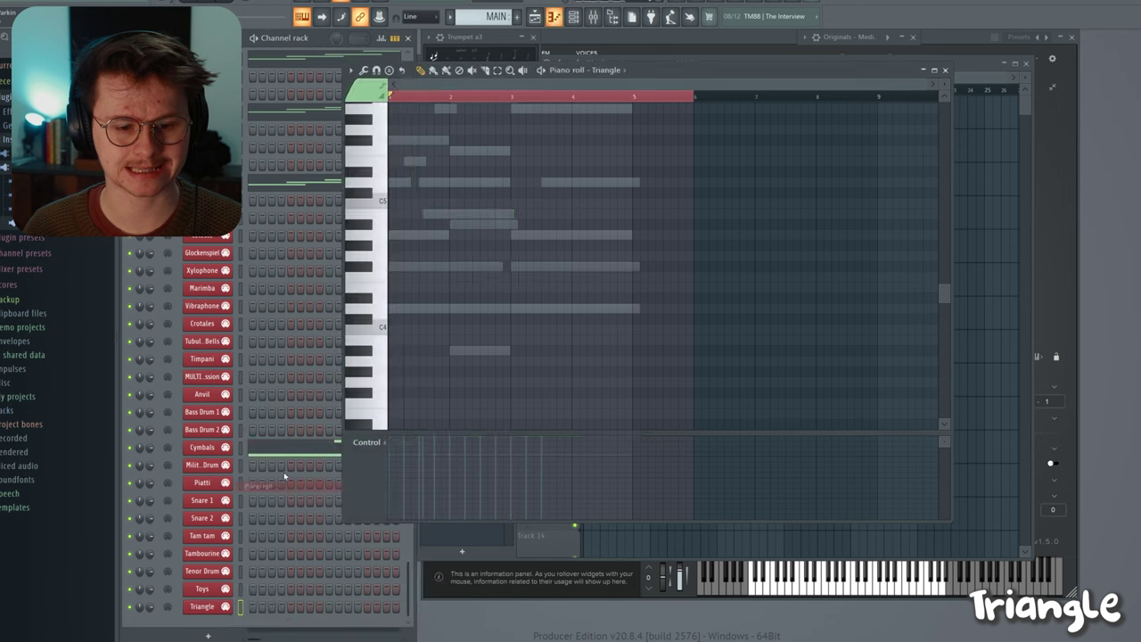
click(386, 95)
click(384, 237)
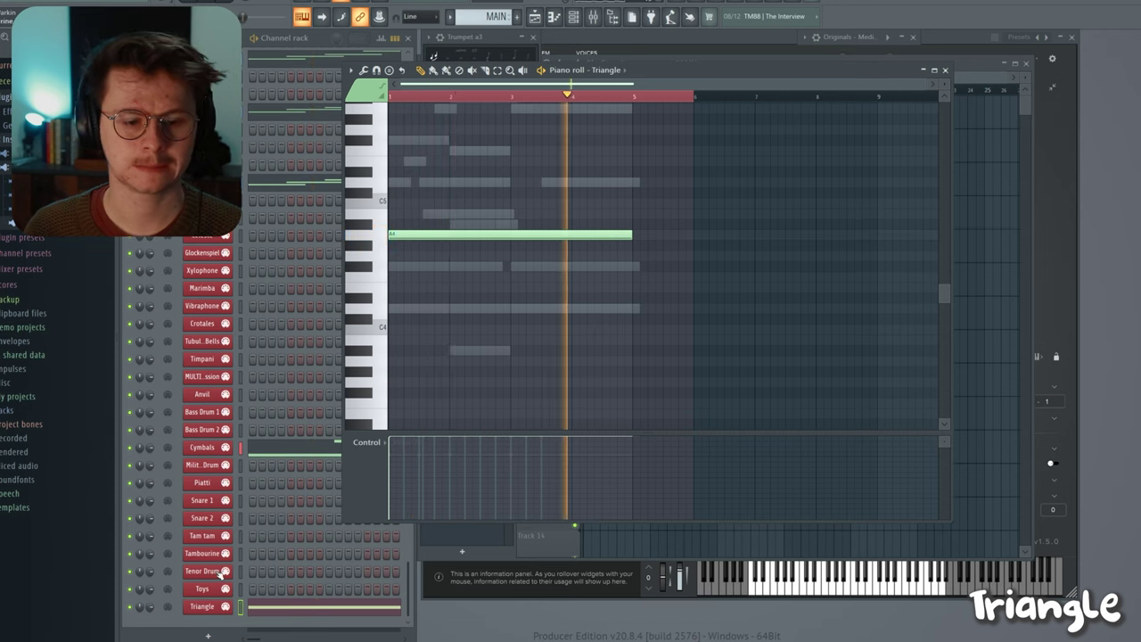
key(space)
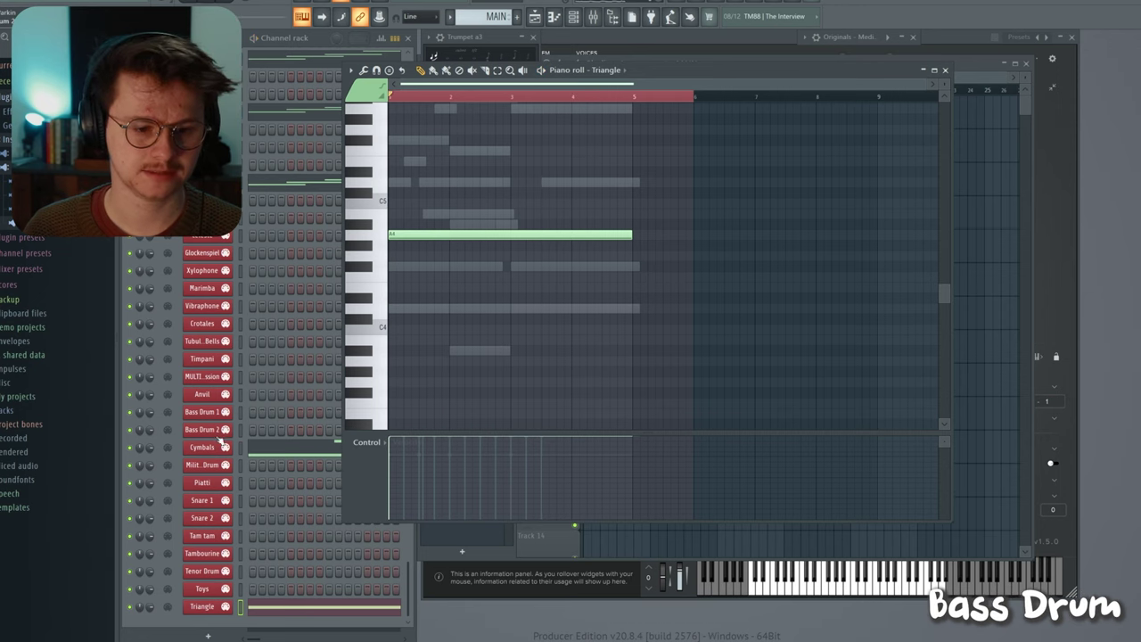
- Open the Bass Drum 1 part and lower the velocities of the later tubular bell notes
right_click(219, 412)
click(250, 416)
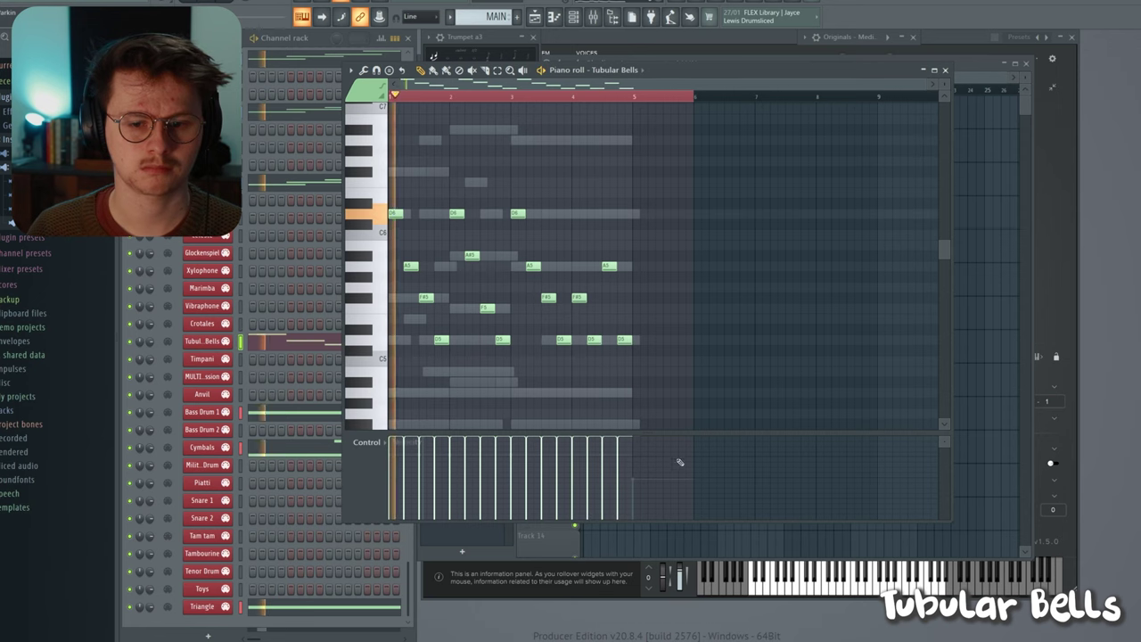
drag(669, 459, 453, 449)
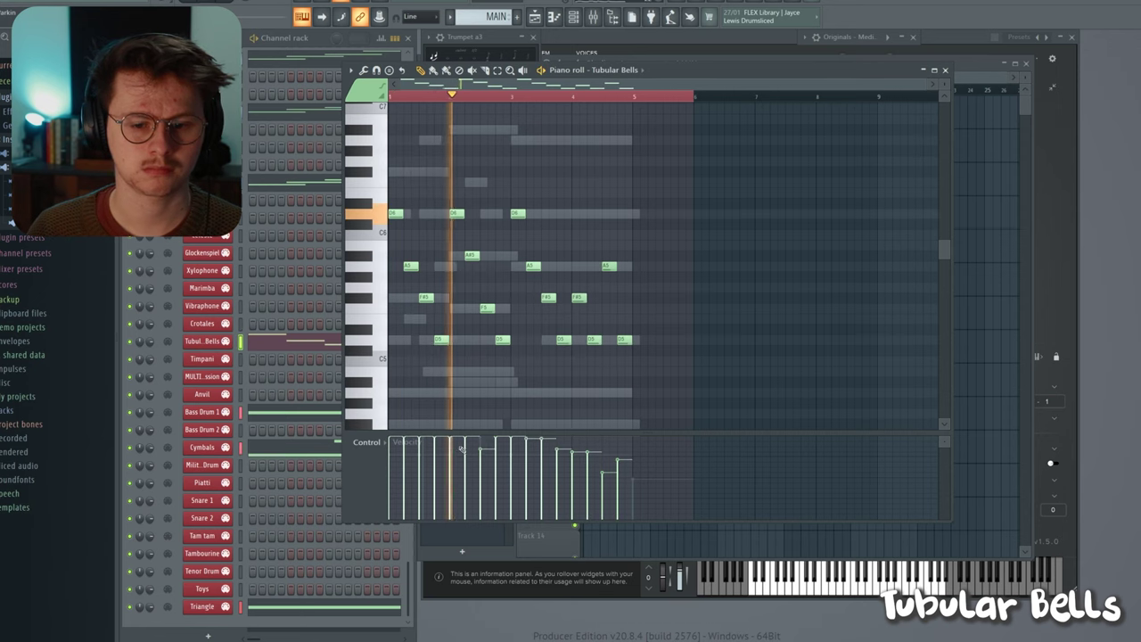
key(space)
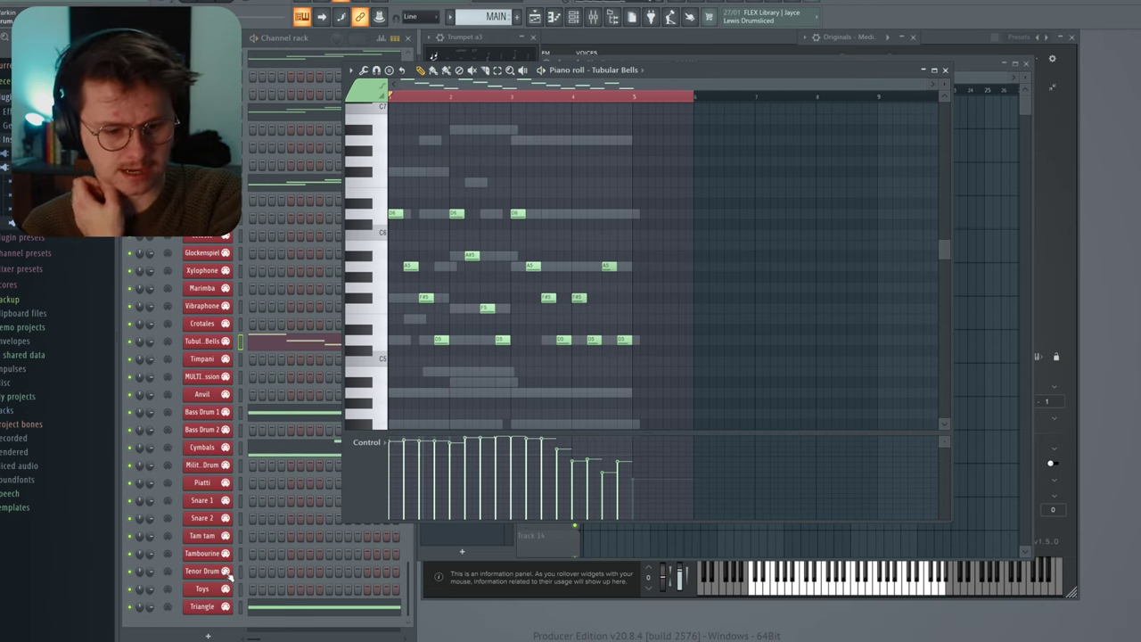
- Set the Timpani to soft hits, add a second D4 note, and marquee-select the notes
right_click(245, 356)
click(272, 363)
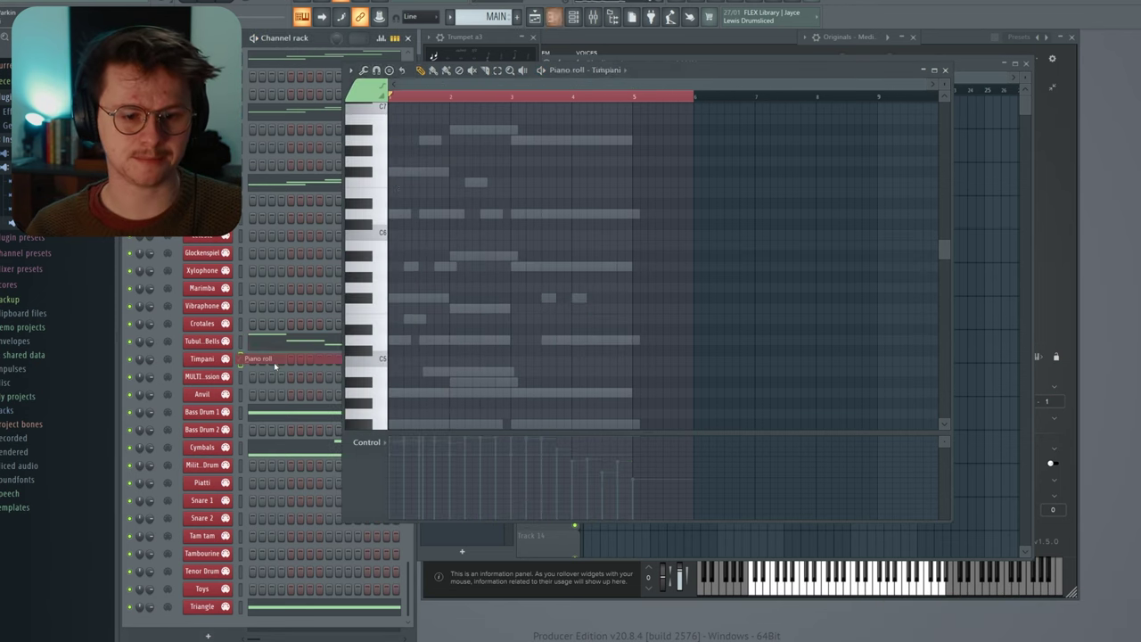
click(363, 98)
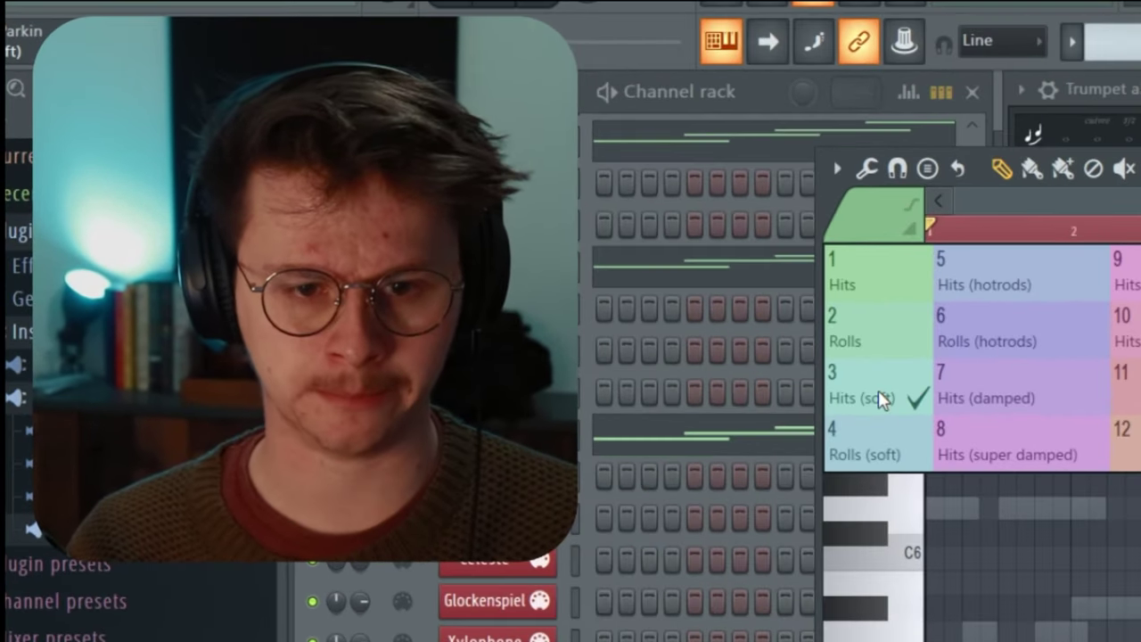
click(806, 352)
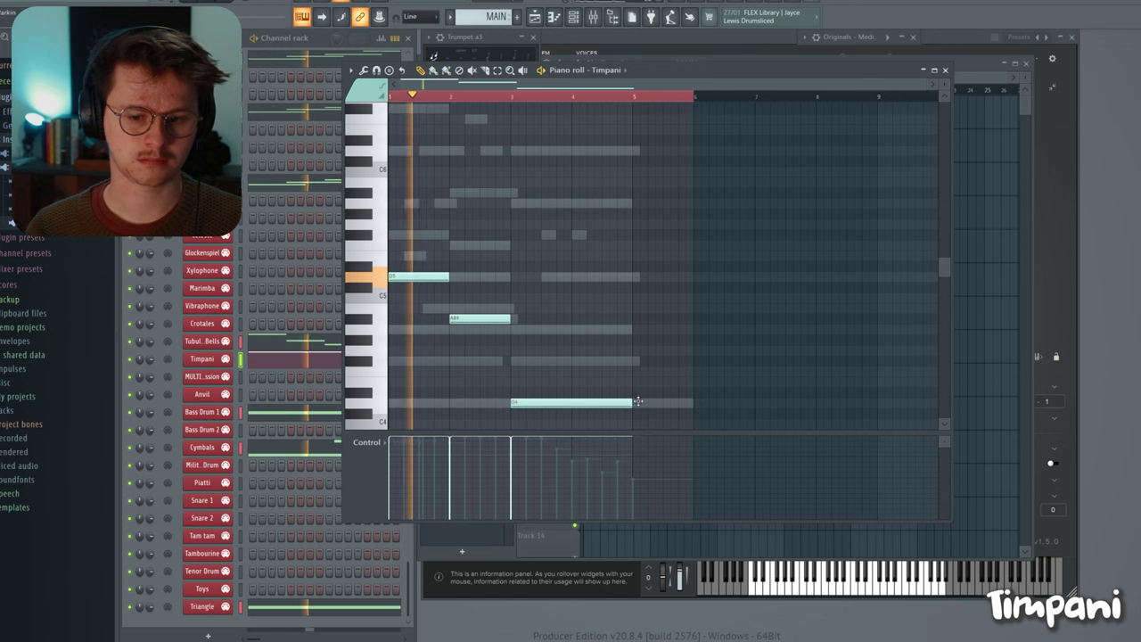
click(639, 401)
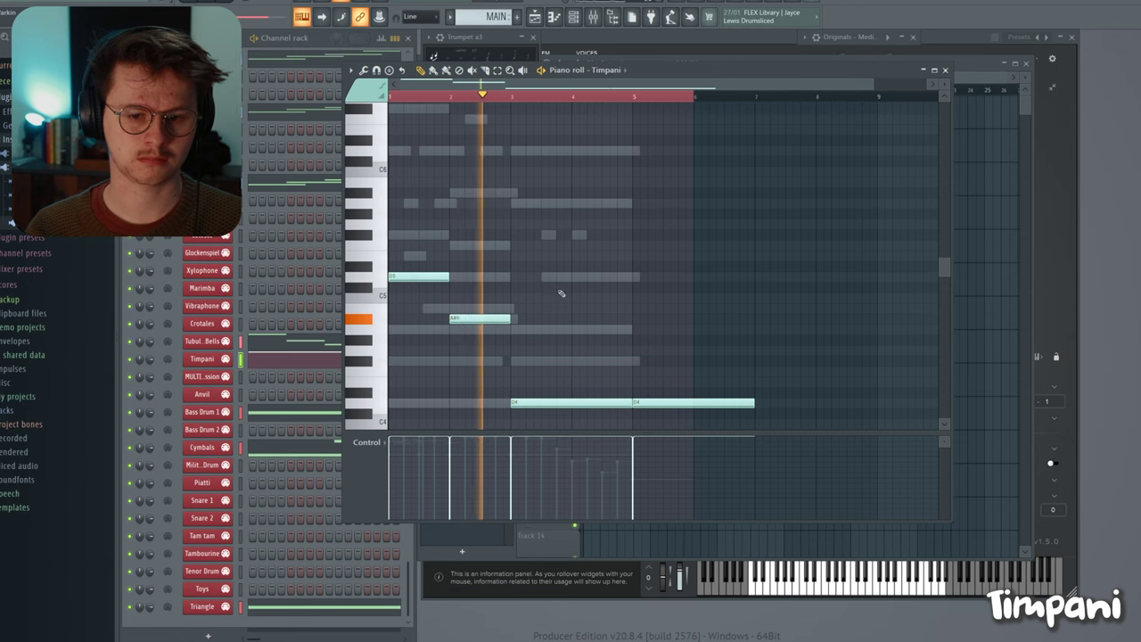
drag(644, 241, 353, 431)
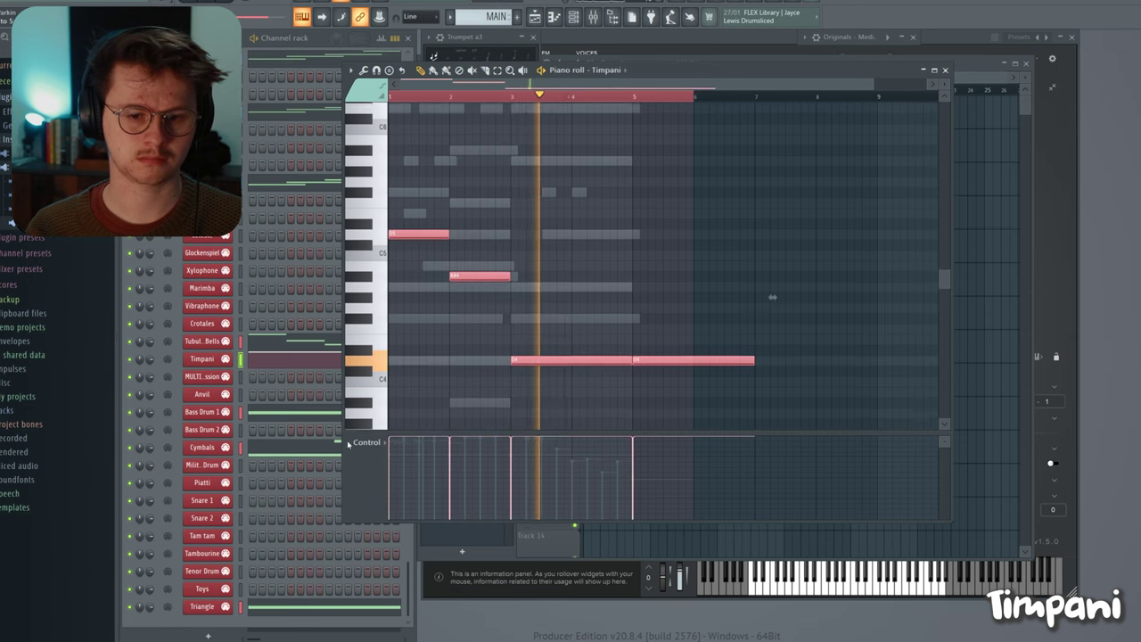
- Bring the arrangement playlist to the front and scroll through its tracks
scroll(772, 297, up, 3)
key(F5)
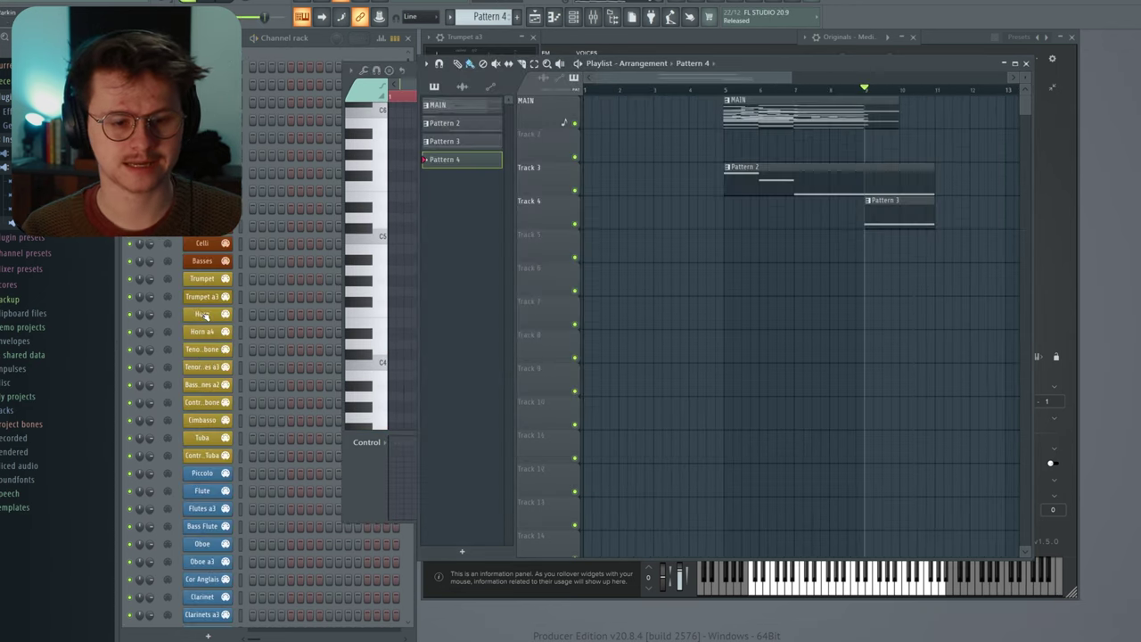
scroll(212, 384, up, 5)
scroll(214, 384, down, 4)
scroll(219, 393, down, 1)
scroll(224, 406, down, 1)
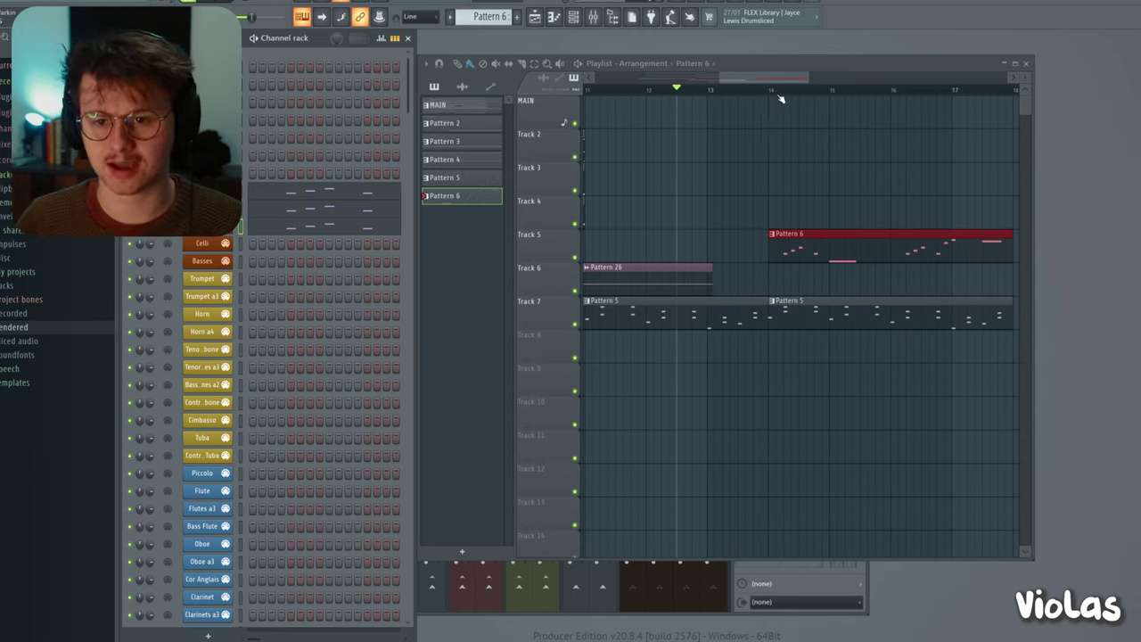
- Move the playhead to bar 14 and open the Tenor Trombone notes for editing
click(775, 89)
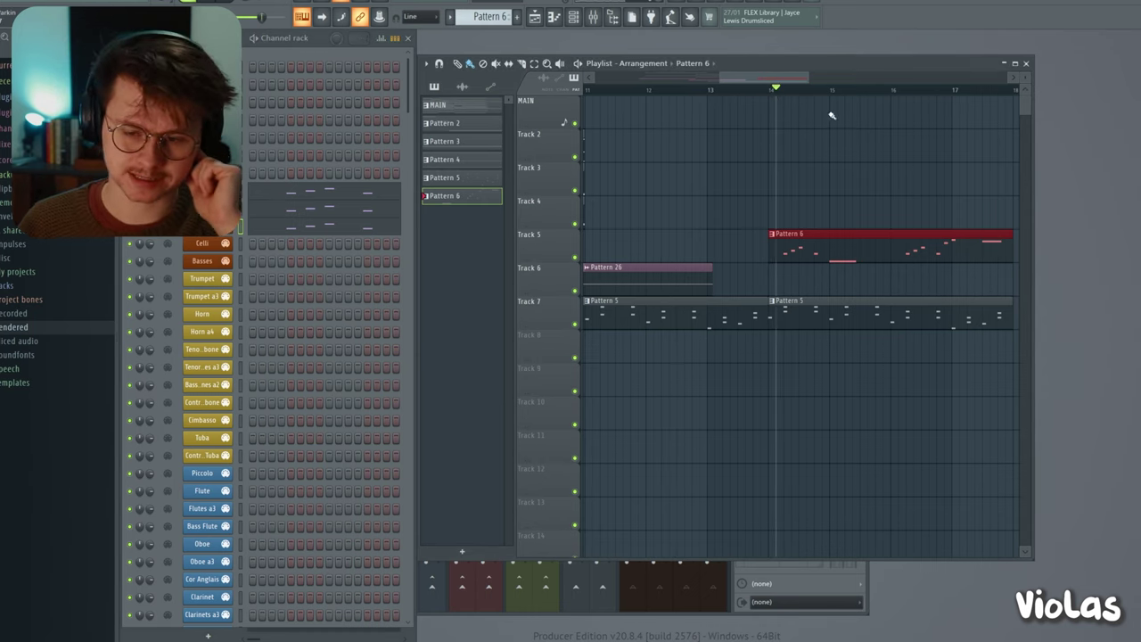
right_click(214, 349)
click(258, 349)
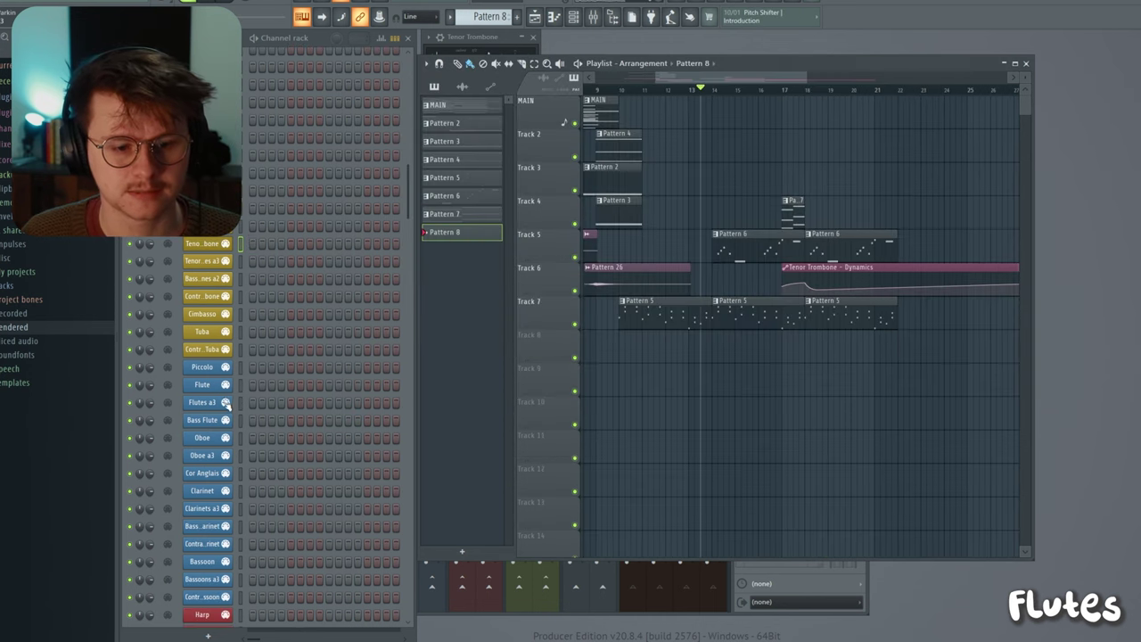
- Edit the Flute notes, then create the new empty Pattern 12
right_click(226, 403)
click(268, 383)
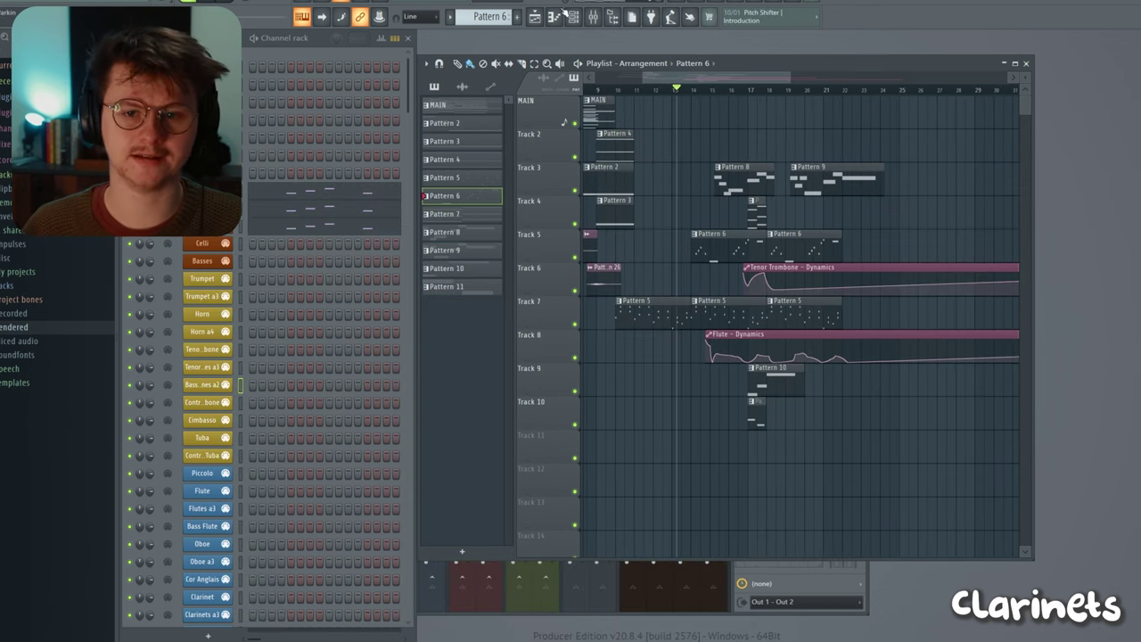
click(519, 18)
- Open the Clarinet part in the piano roll for Pattern 12
scroll(237, 499, down, 3)
scroll(227, 507, down, 3)
right_click(221, 510)
click(261, 487)
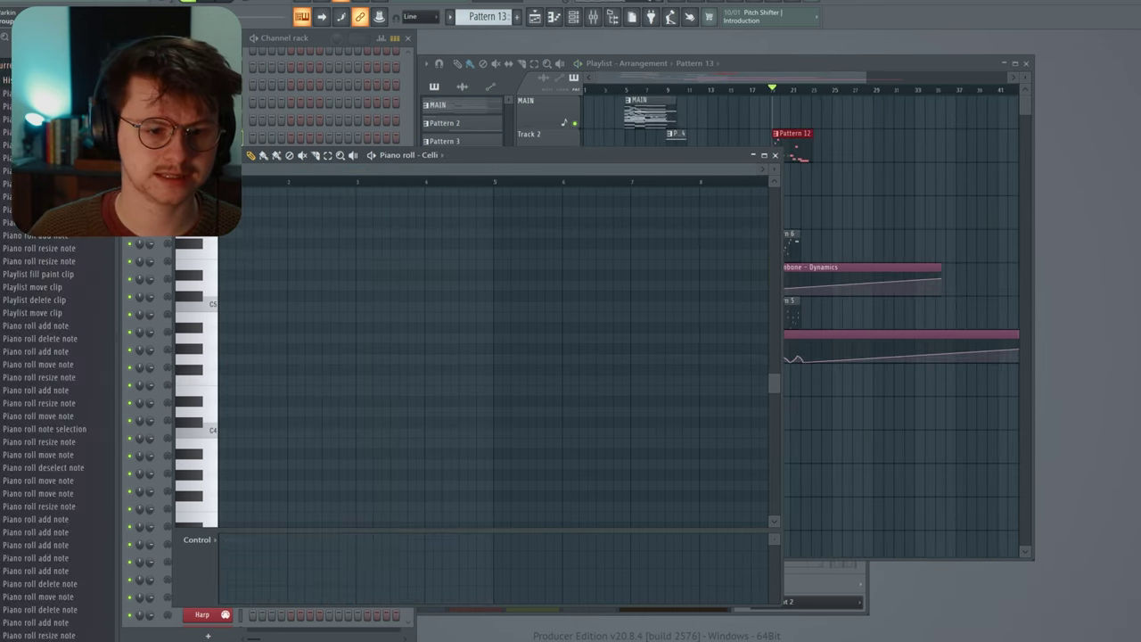
- Give the cello note near C4 the 9 Tremolo articulation and stretch it longer
key(Tab)
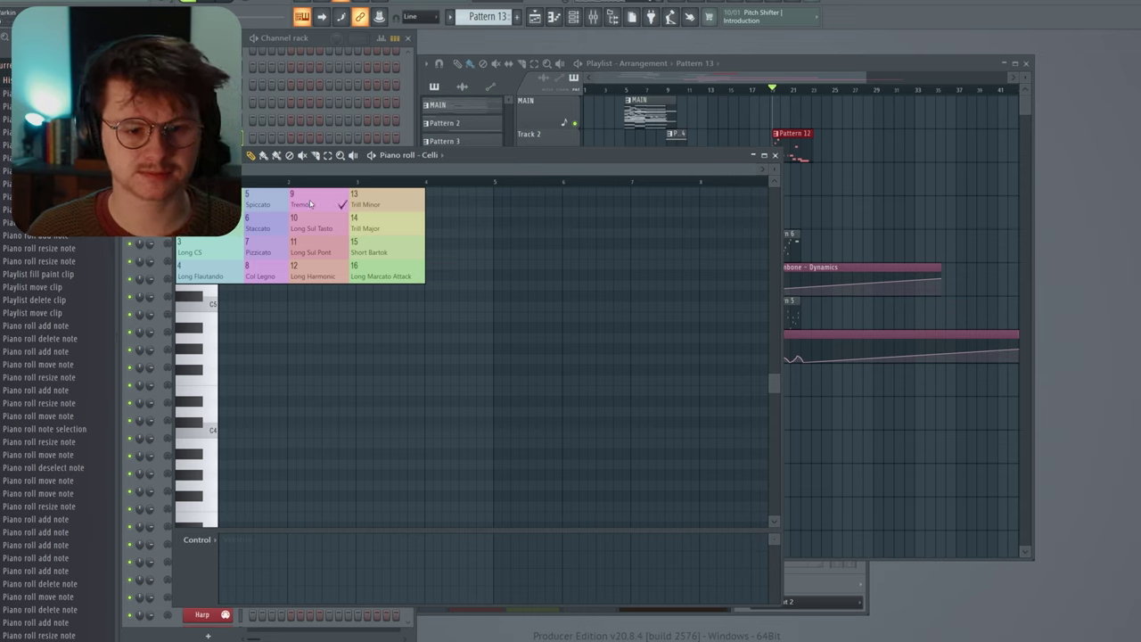
click(310, 204)
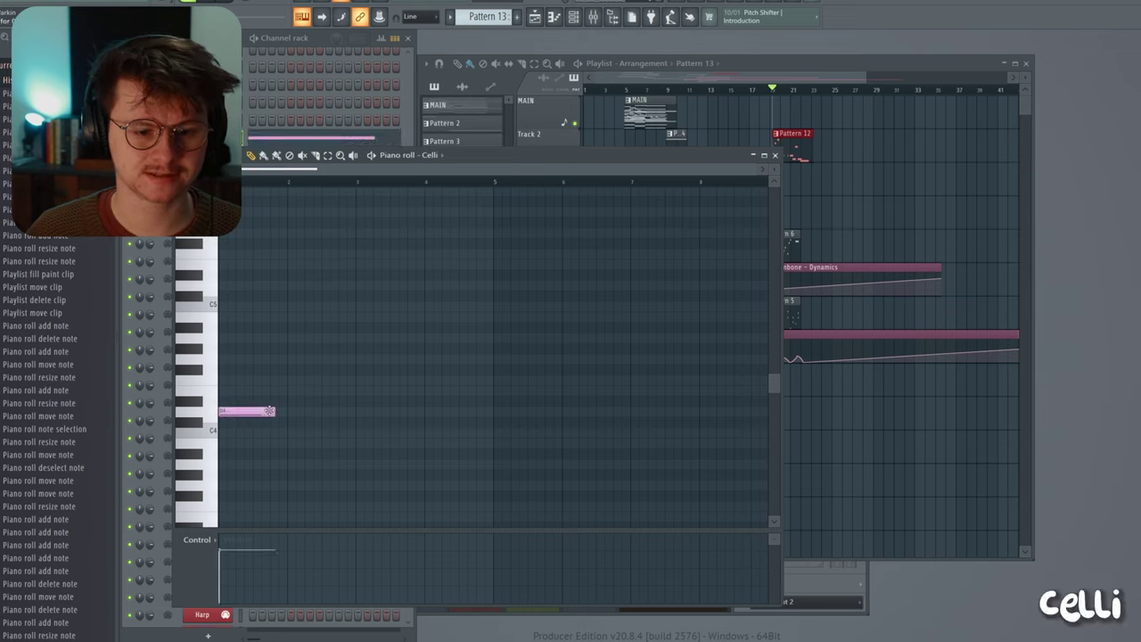
drag(271, 411, 382, 411)
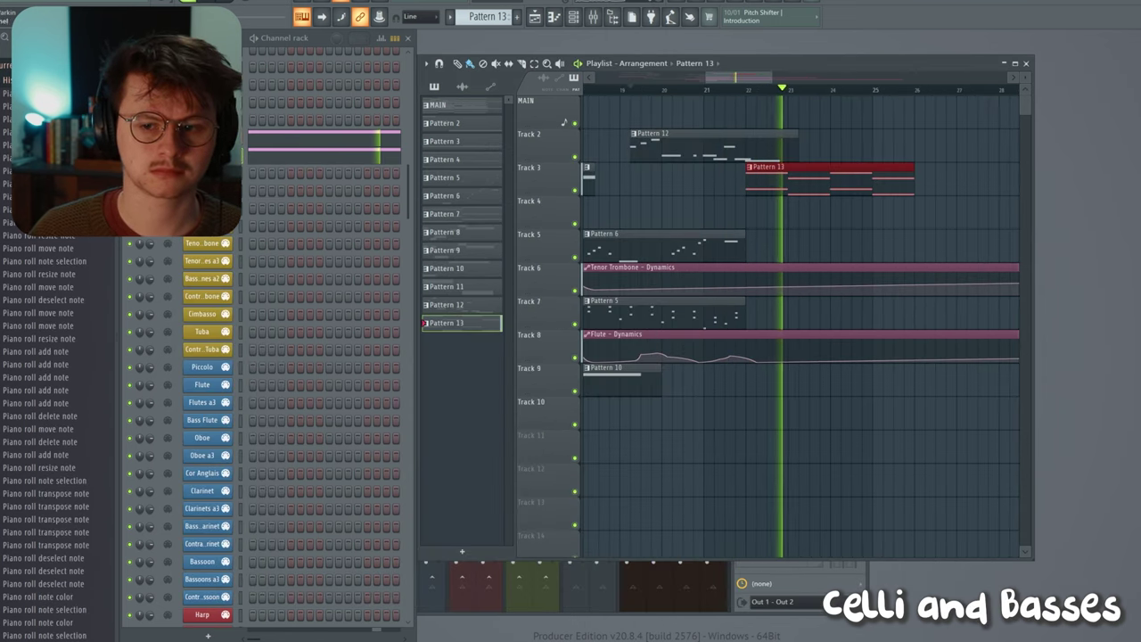
- Edit the Basses and string channel notes, then create a violin dynamics automation clip
double_click(749, 188)
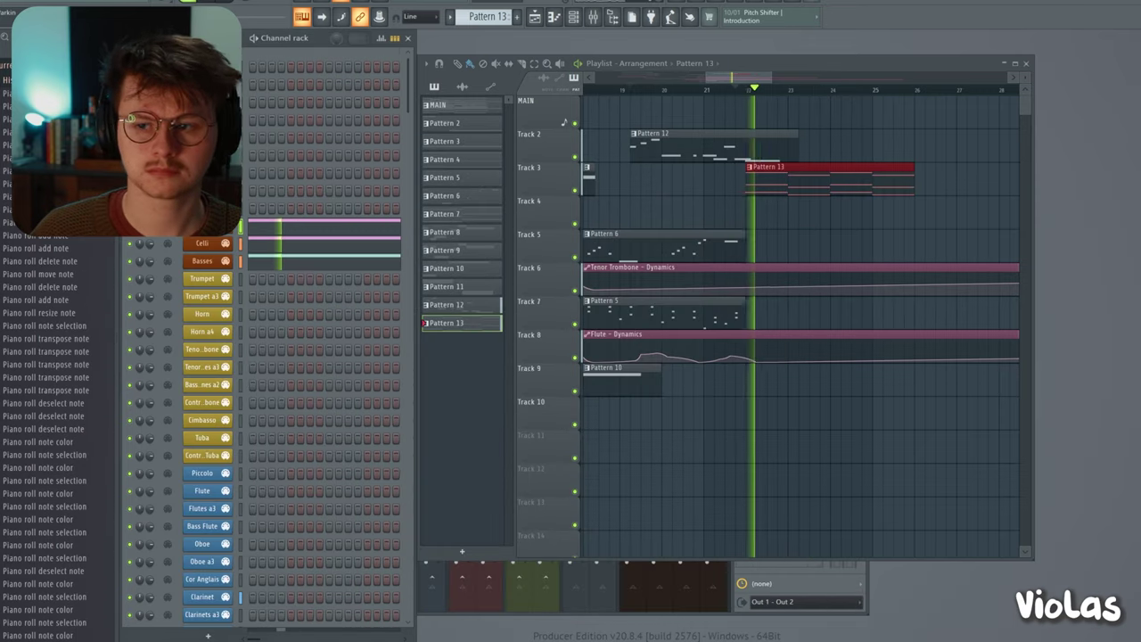
right_click(236, 204)
click(282, 209)
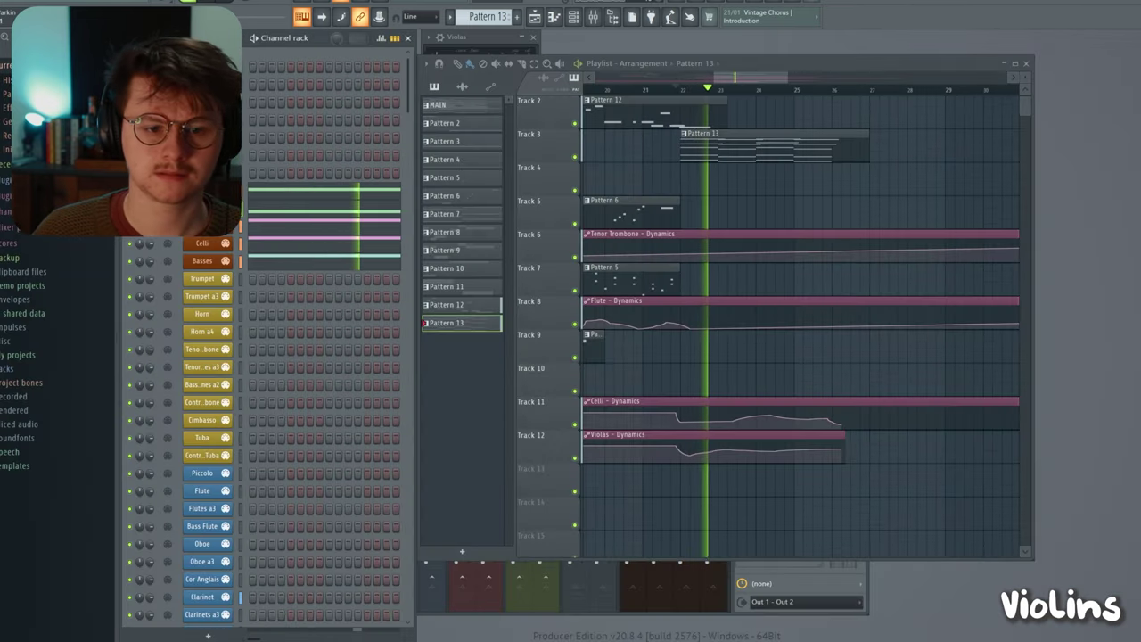
right_click(525, 100)
click(571, 228)
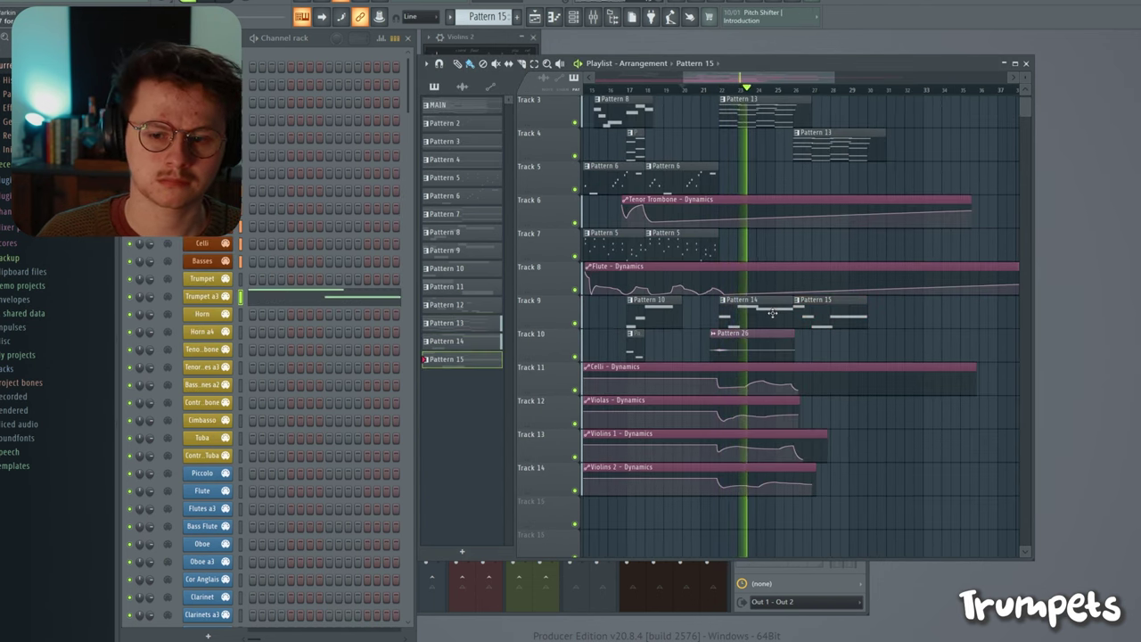
- Open the Trumpet a3 and Flute channel notes in the piano roll for editing
right_click(239, 291)
click(285, 299)
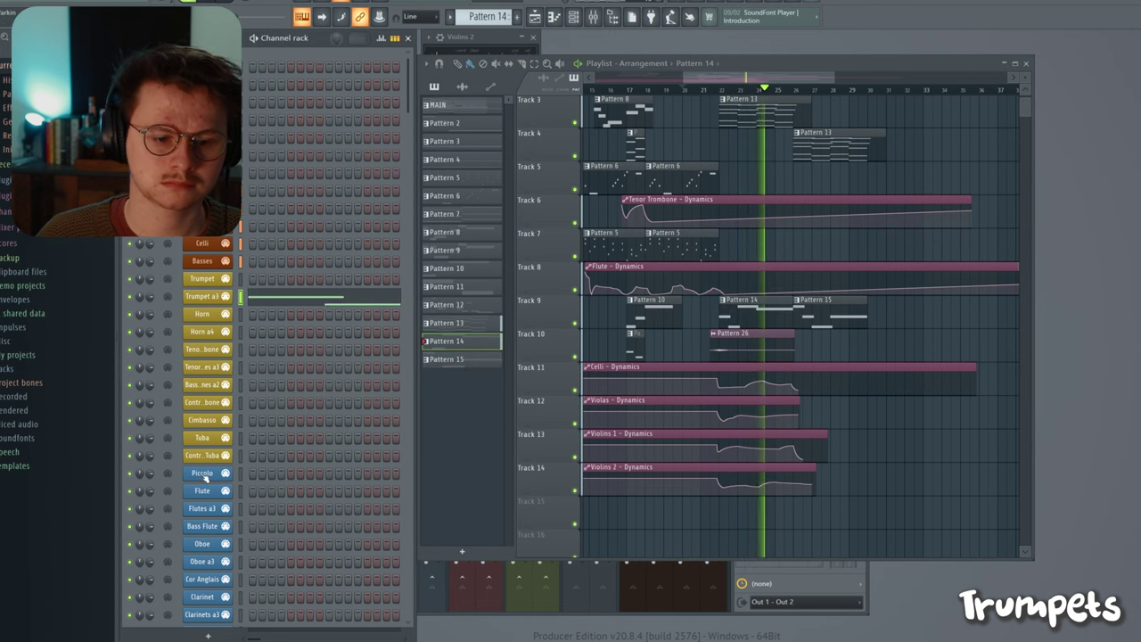
right_click(226, 494)
click(378, 493)
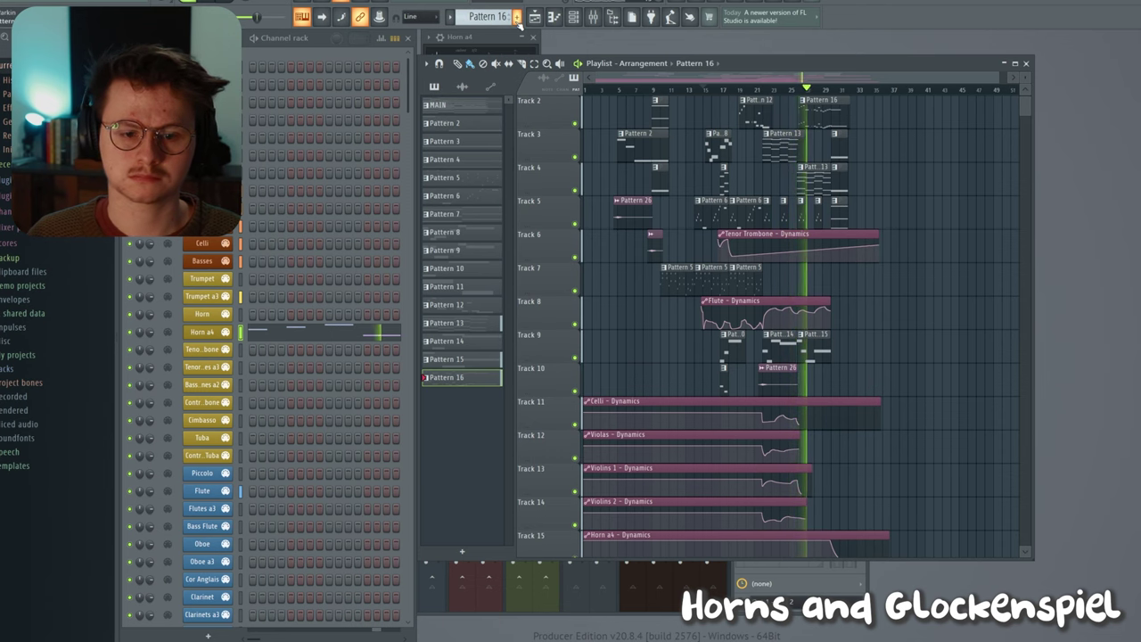
scroll(964, 261, up, 1)
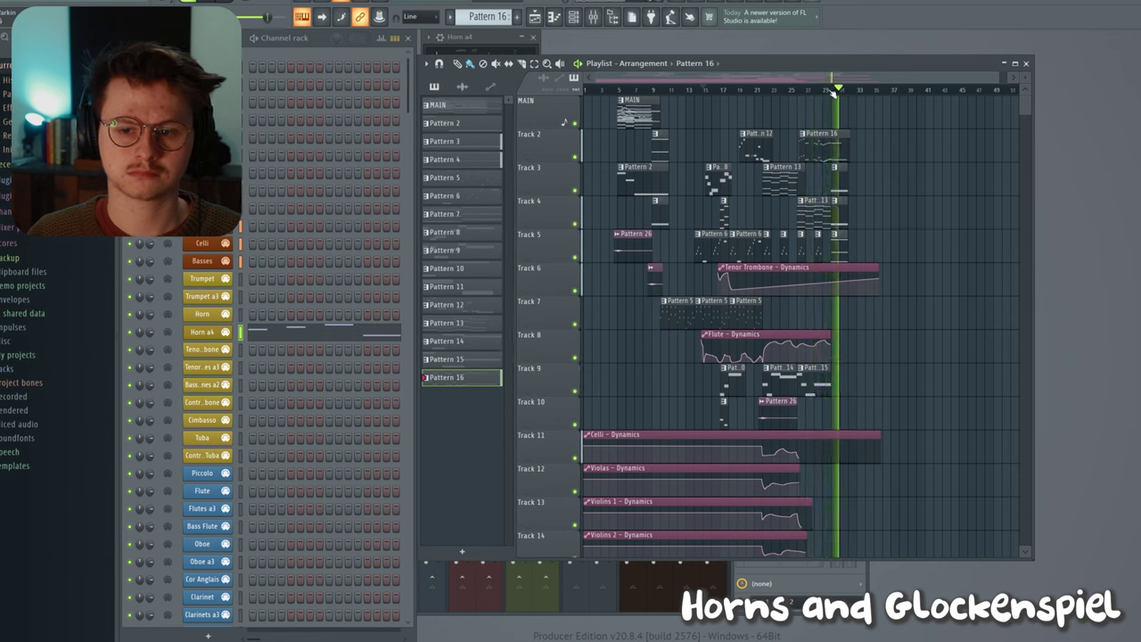
- Open the Timpani notes in the piano roll and bring up its articulation choices
right_click(185, 353)
click(294, 359)
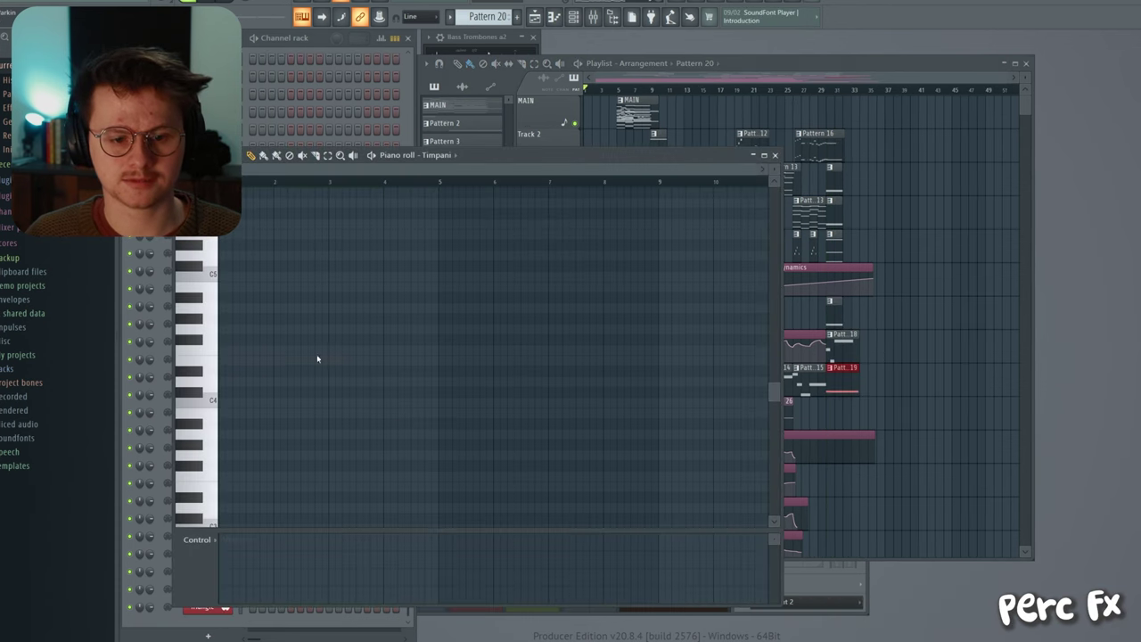
click(211, 281)
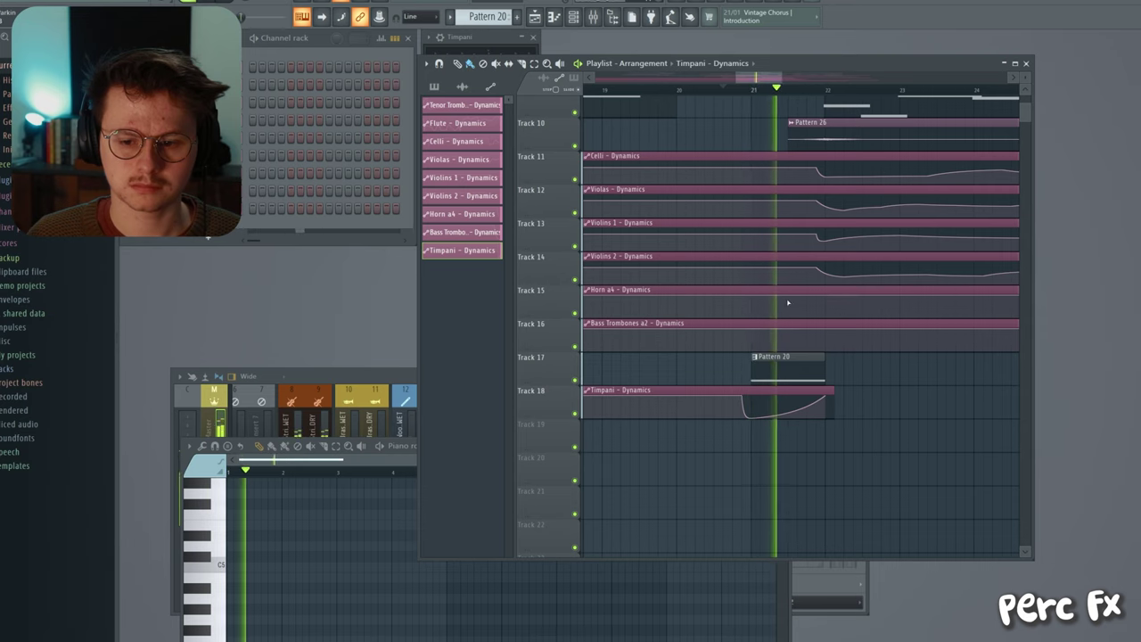
- Scroll the view, glance at the random plot generator page, and return to FL Studio
scroll(856, 338, up, 5)
scroll(890, 281, up, 1)
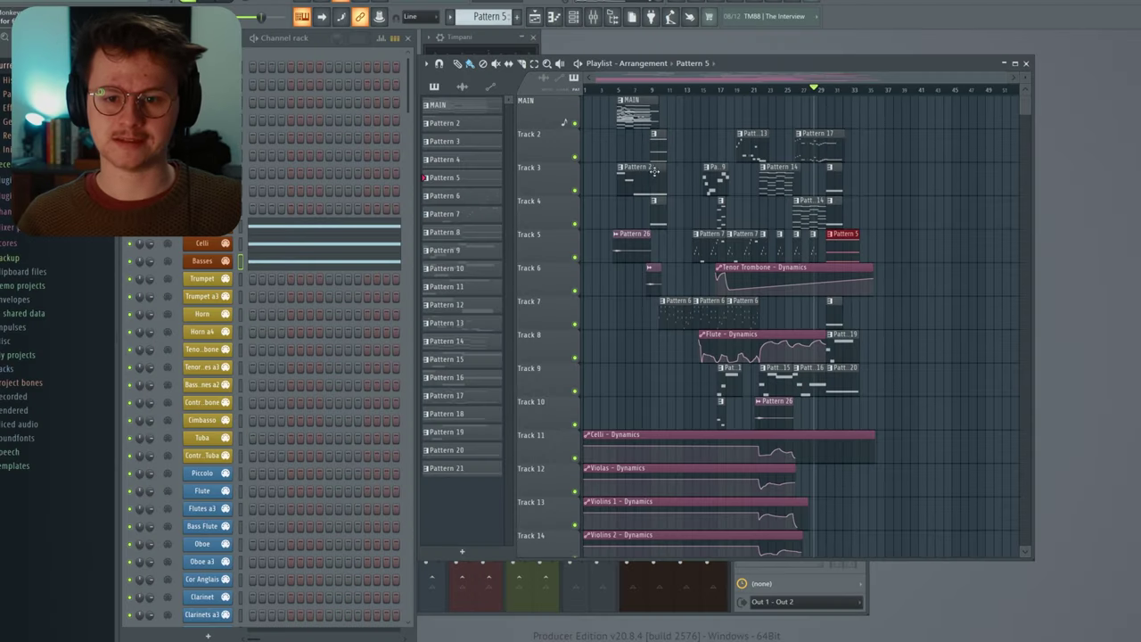
key(alt+Tab)
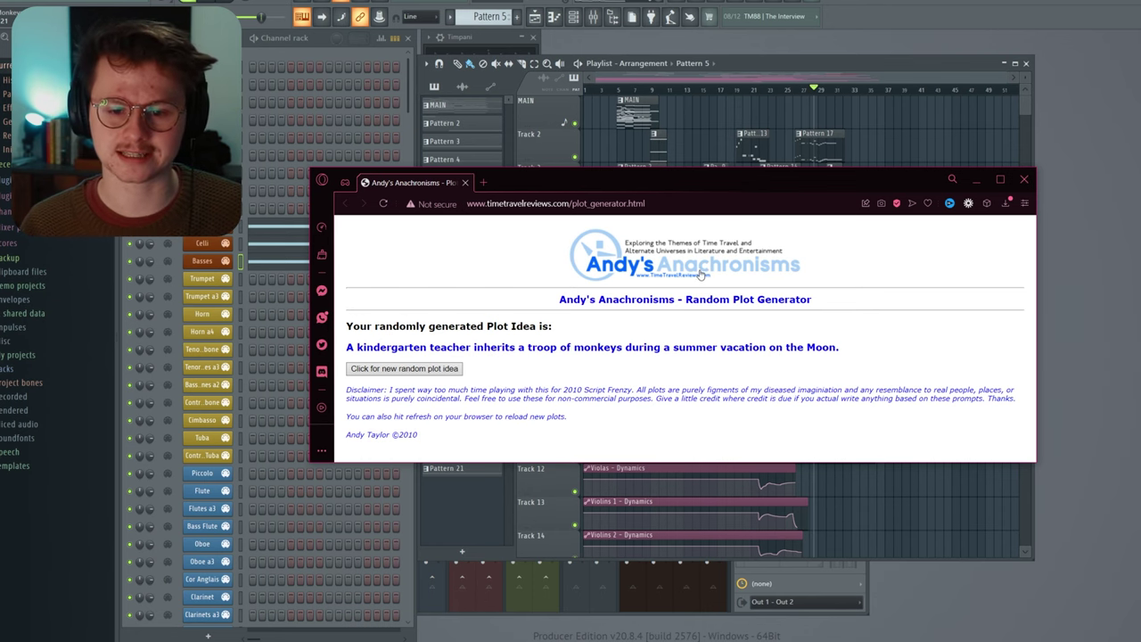
click(733, 81)
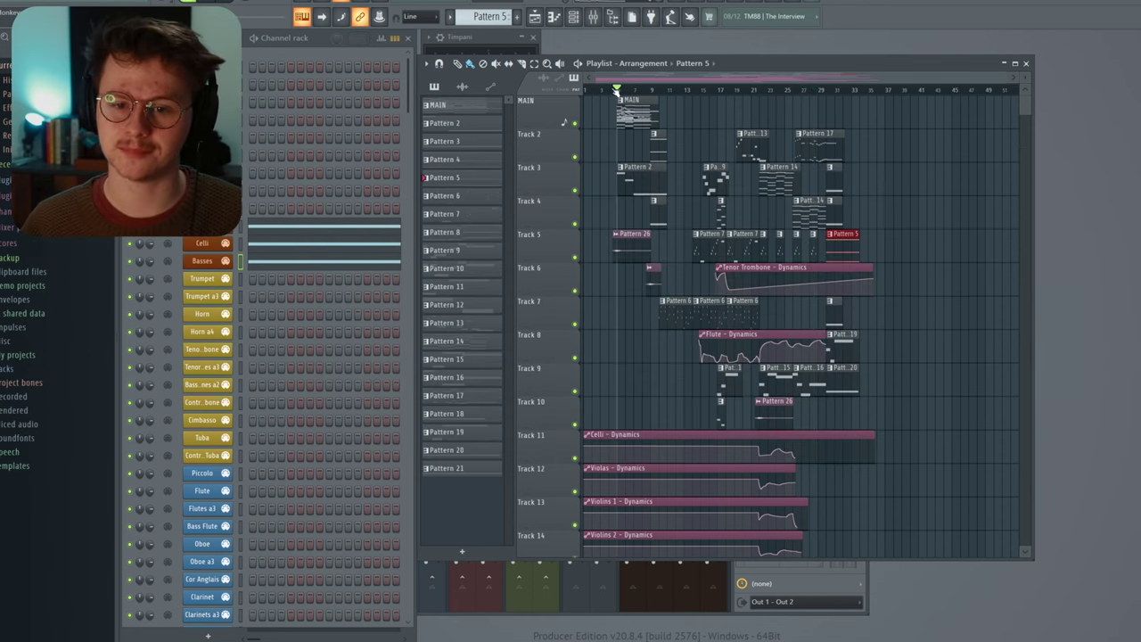
scroll(637, 84, up, 2)
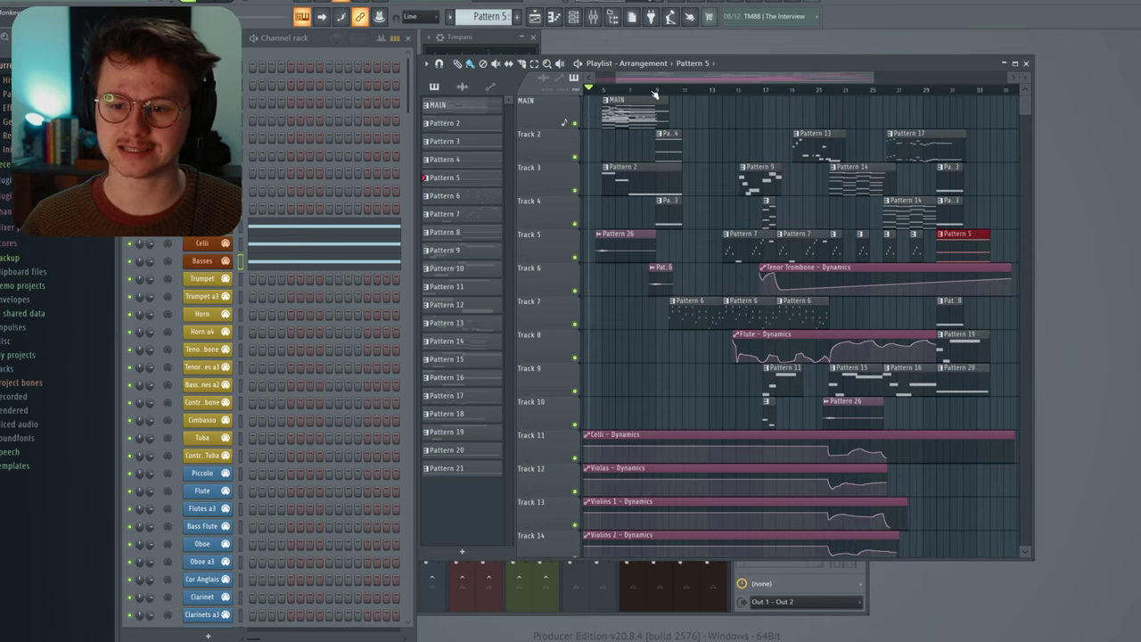